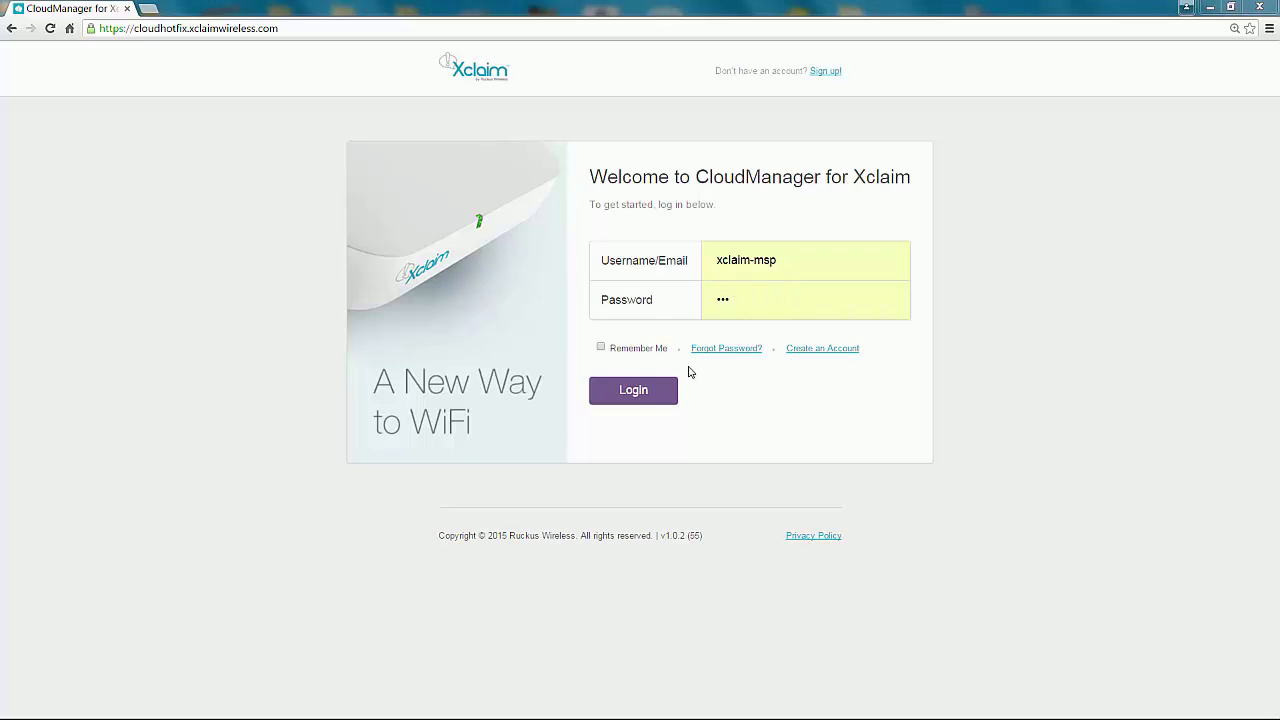
Step: Log in to the CloudManager MSP portal with the MSP account's username and password
{"action": "left_click", "coordinate": [638, 394]}
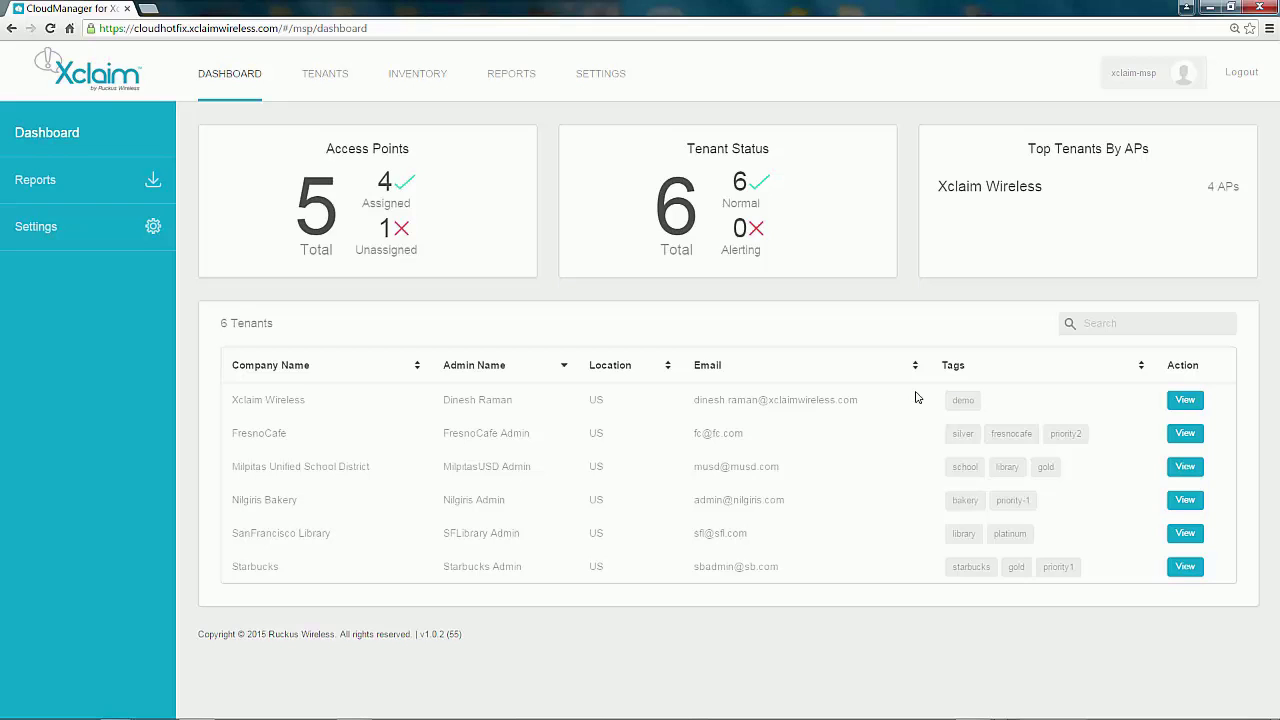
Step: Open the Xclaim Wireless tenant's dashboard, check its account list, and show its four access points
{"action": "left_click", "coordinate": [1188, 402]}
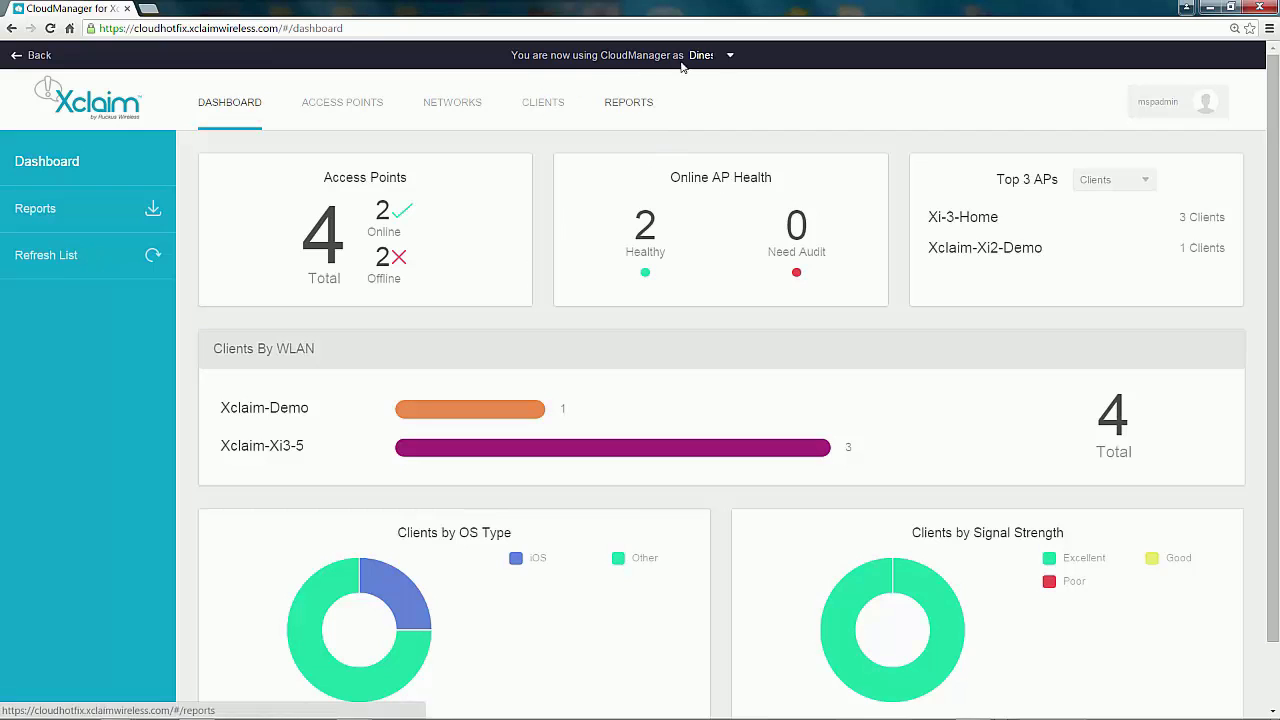
{"action": "left_click", "coordinate": [728, 57]}
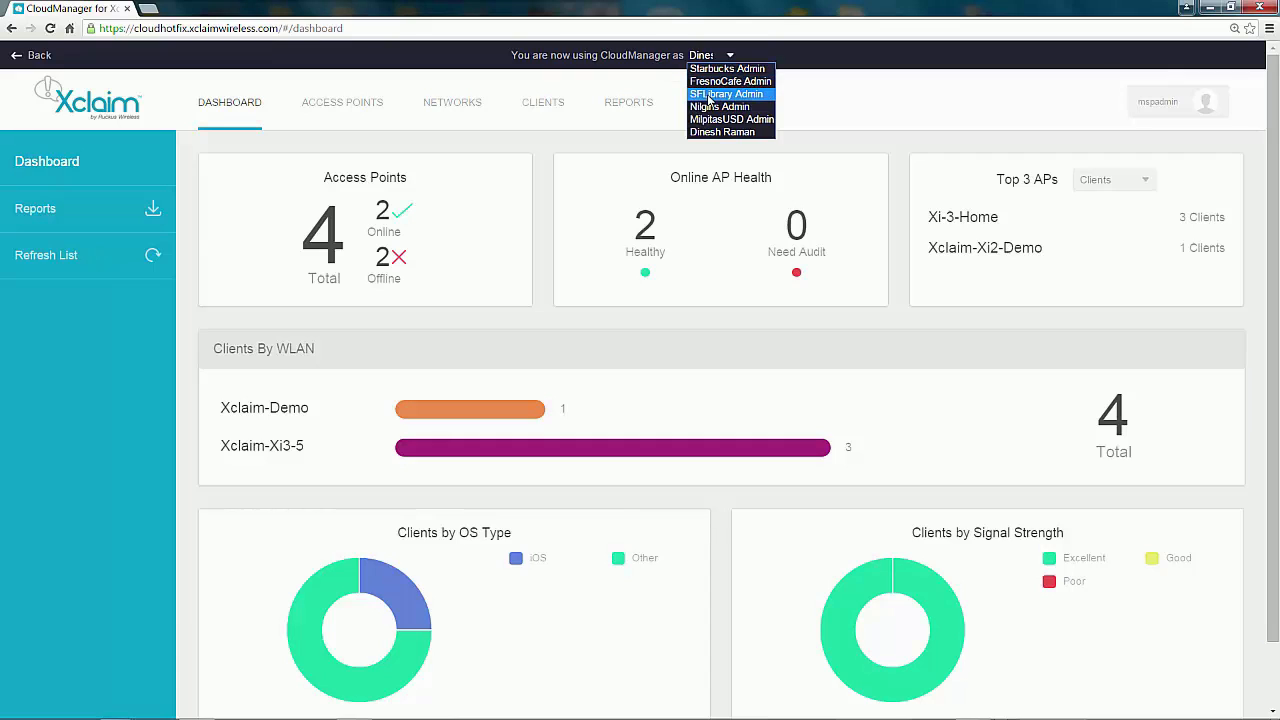
{"action": "left_click", "coordinate": [801, 108]}
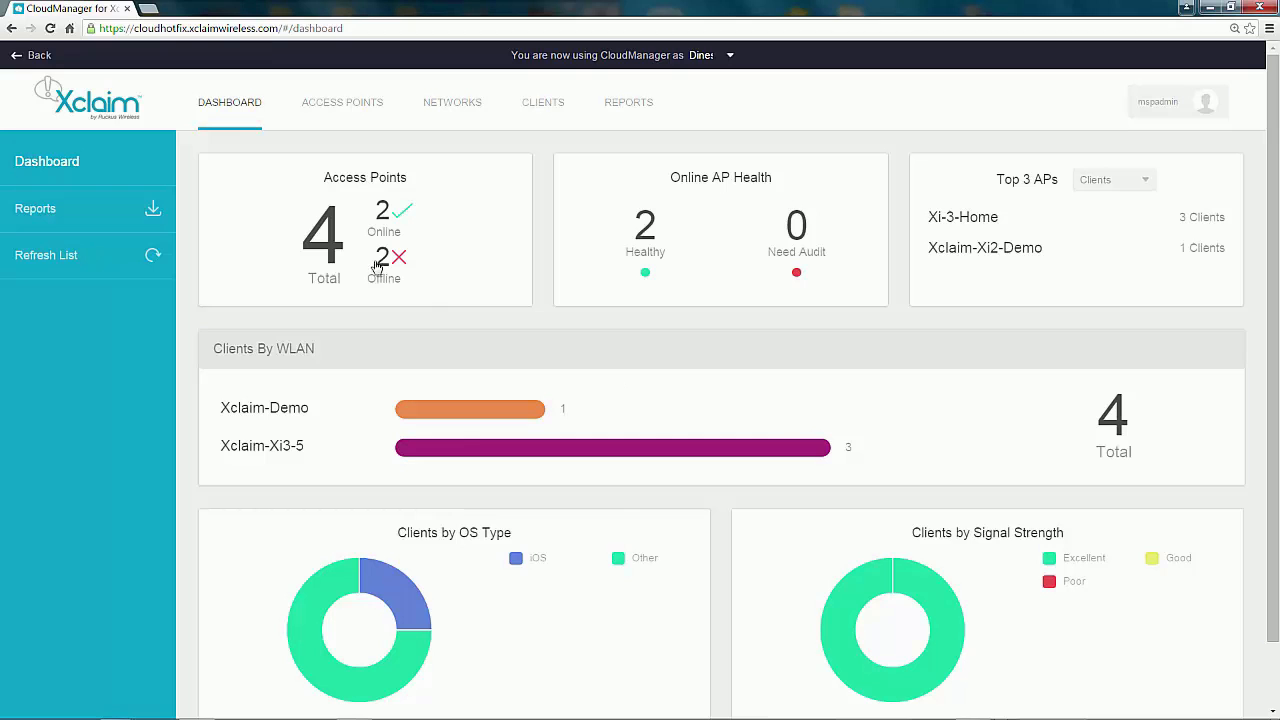
{"action": "left_click", "coordinate": [332, 110]}
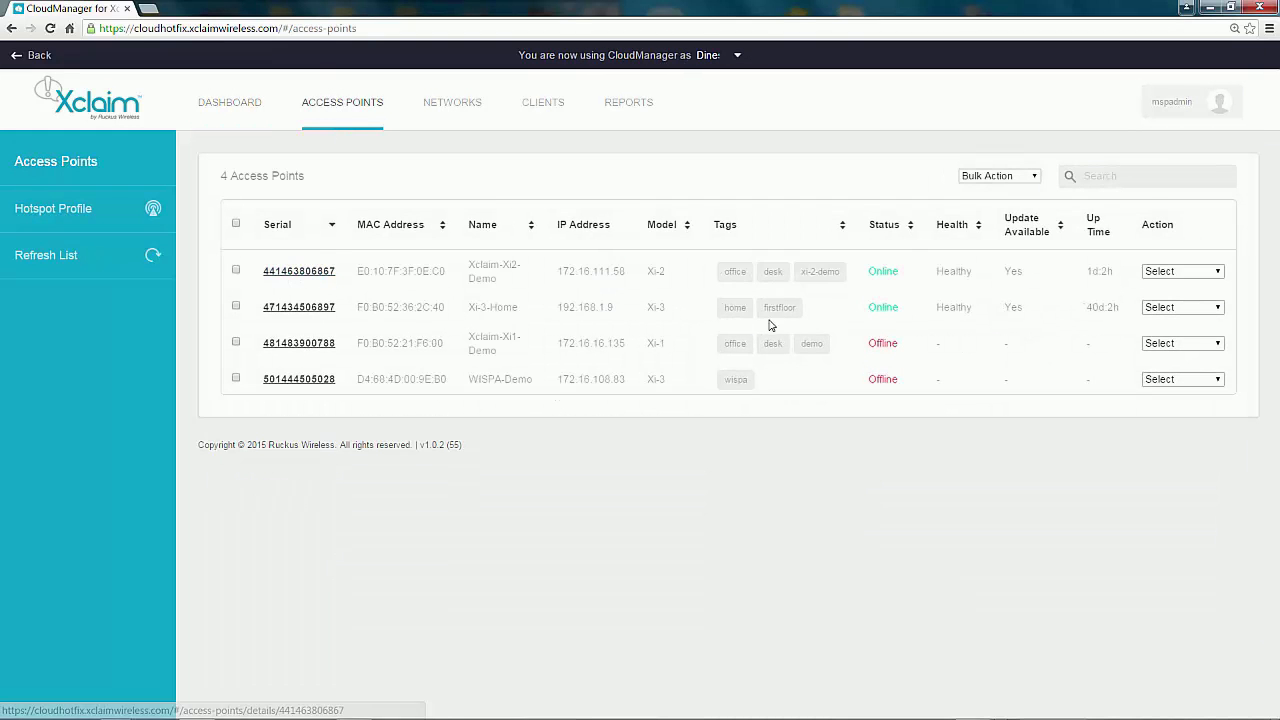
{"action": "left_click", "coordinate": [237, 270]}
{"action": "left_click", "coordinate": [1218, 272]}
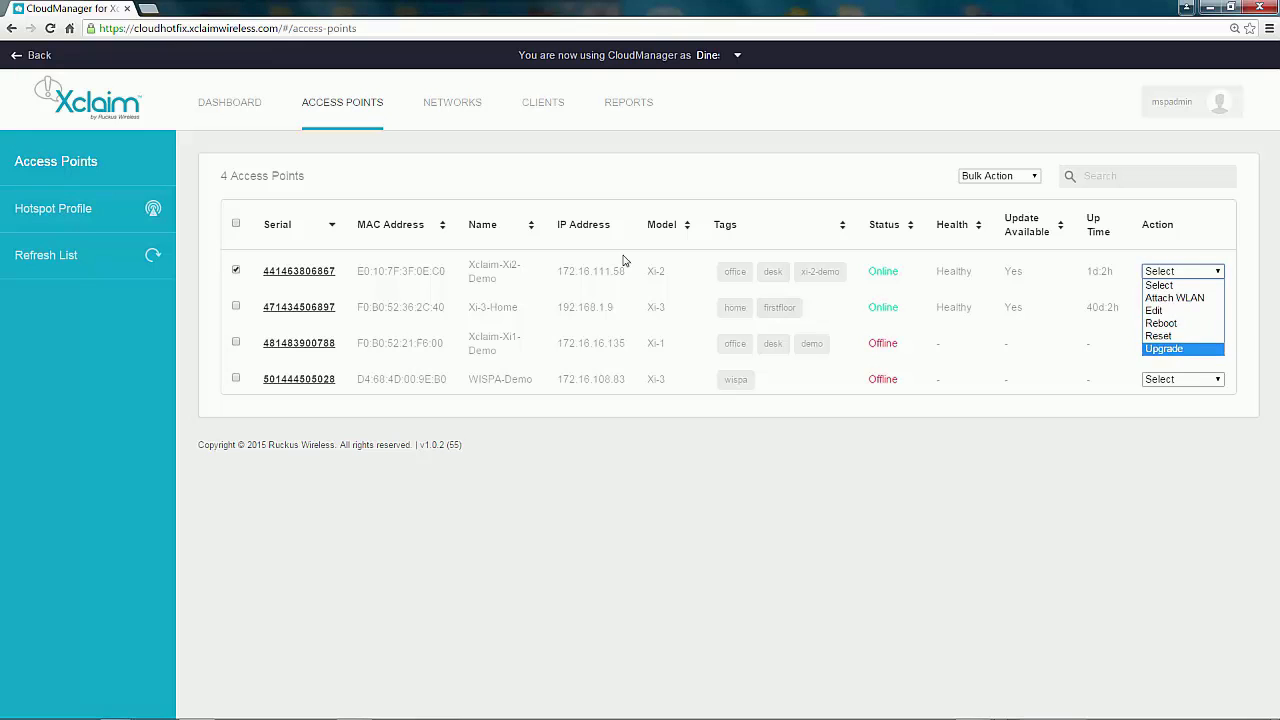
{"action": "left_click", "coordinate": [450, 108]}
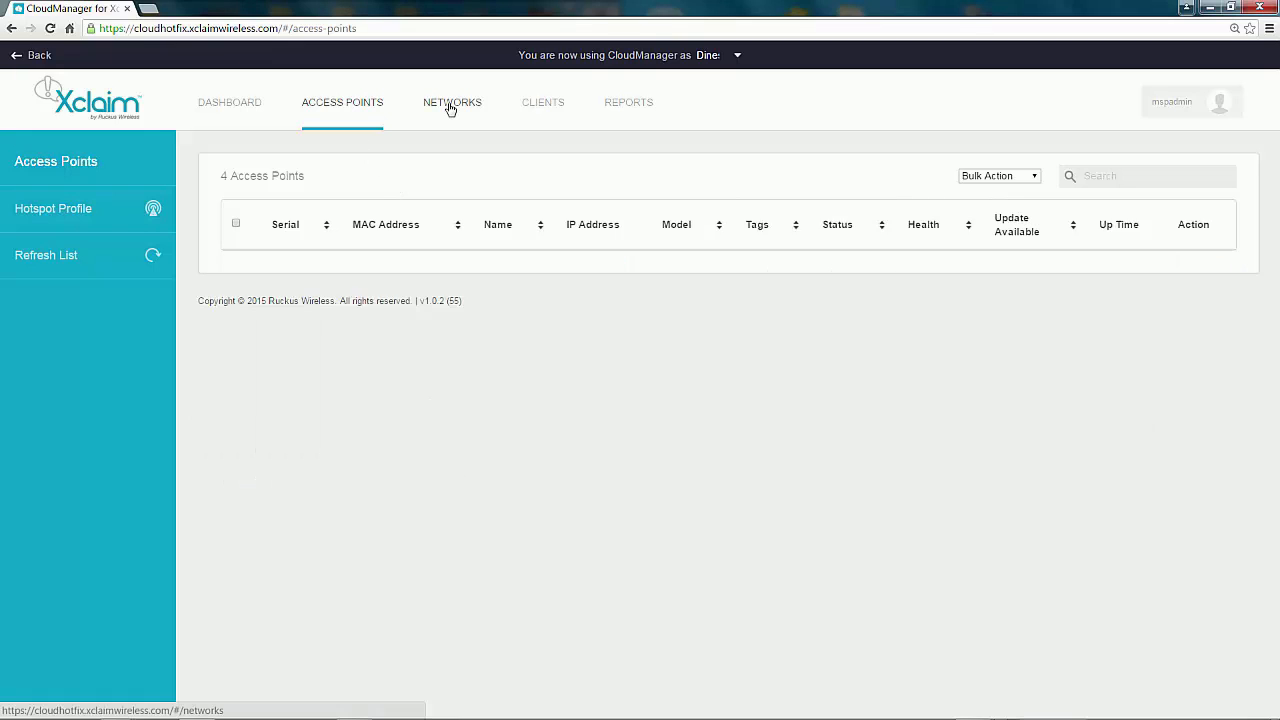
{"action": "left_click", "coordinate": [450, 108]}
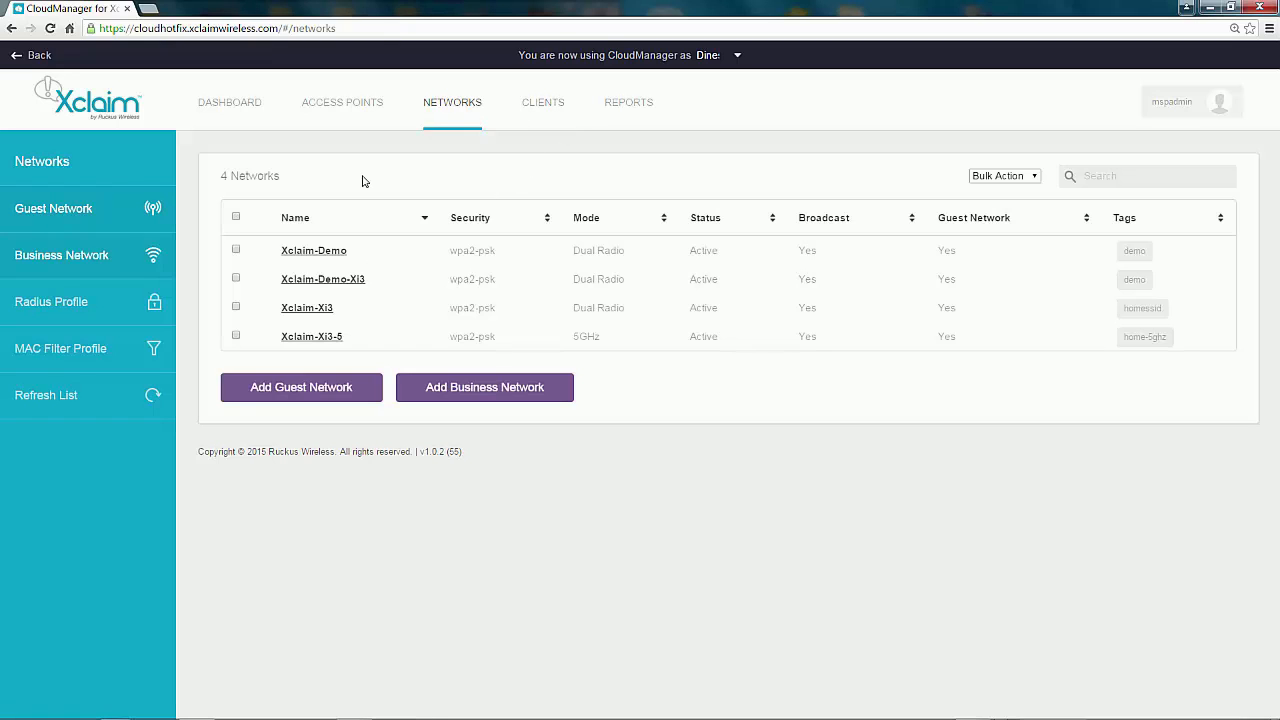
{"action": "left_click", "coordinate": [10, 31]}
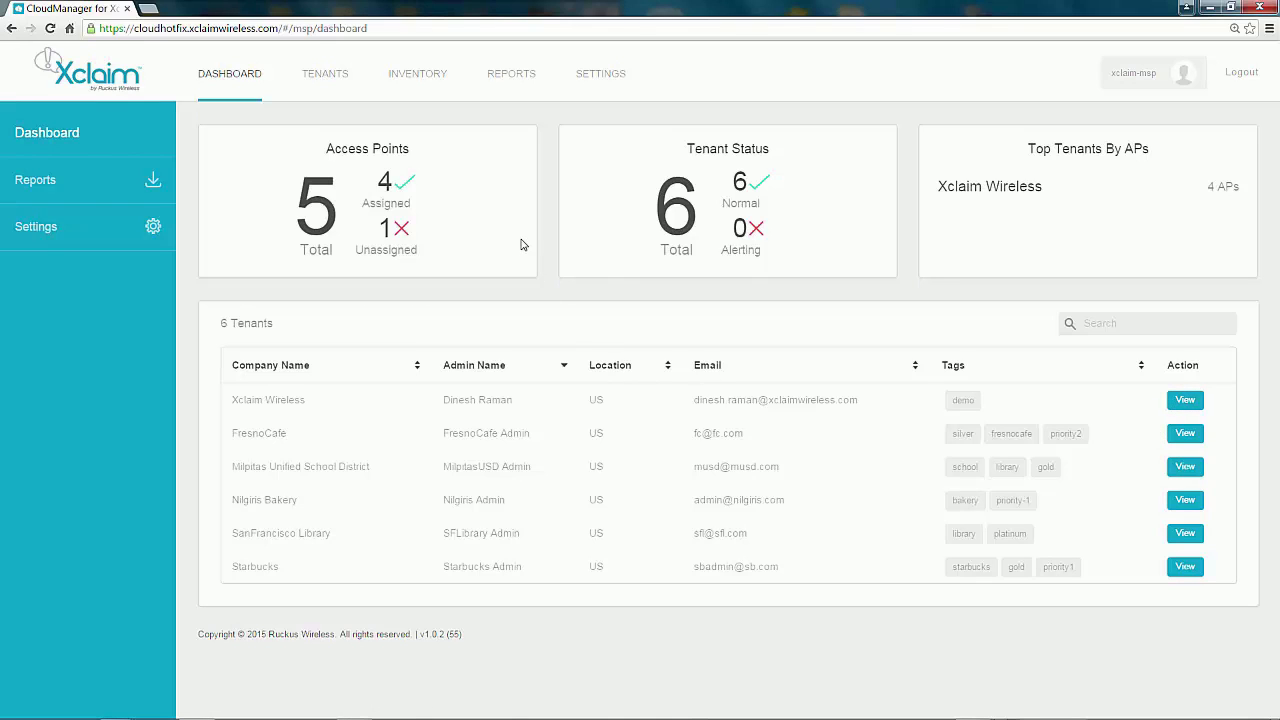
Step: Open the six-tenant list and check Xclaim Wireless's status options, leaving it Disabled
{"action": "left_click", "coordinate": [330, 78]}
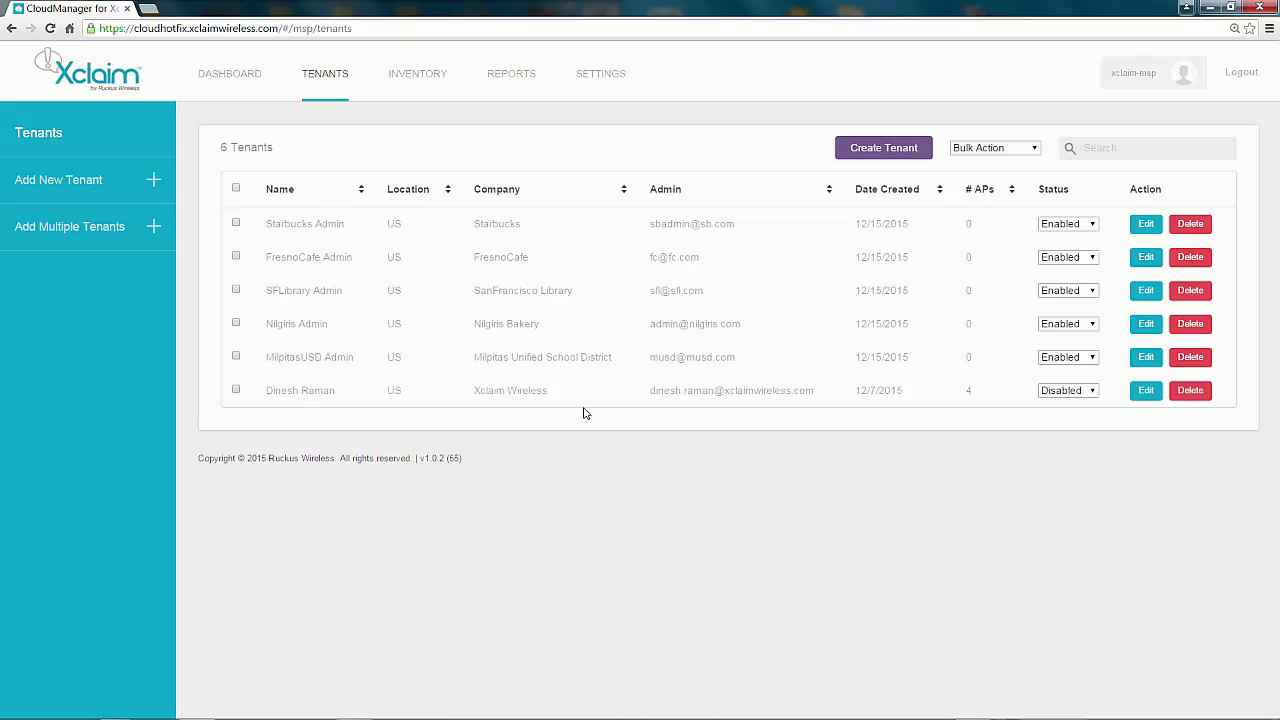
{"action": "left_click", "coordinate": [237, 391]}
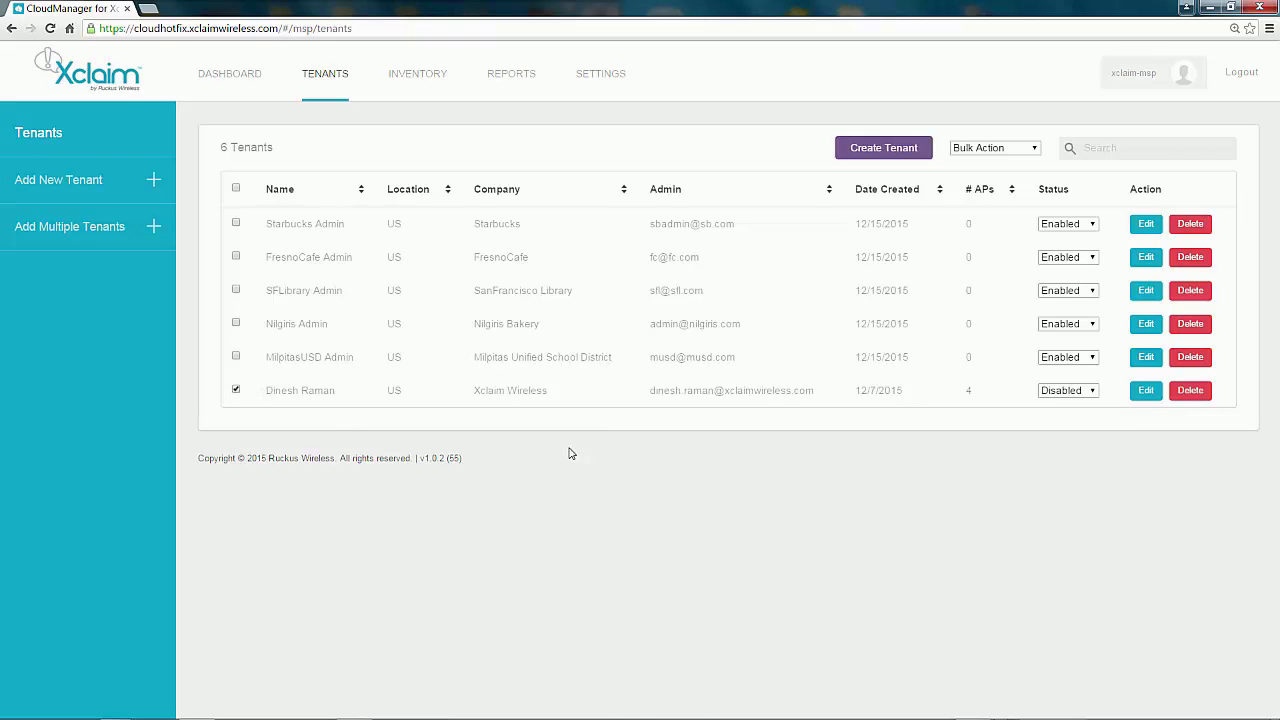
{"action": "left_click", "coordinate": [1093, 397]}
{"action": "left_click", "coordinate": [1092, 396]}
{"action": "left_click", "coordinate": [1146, 397]}
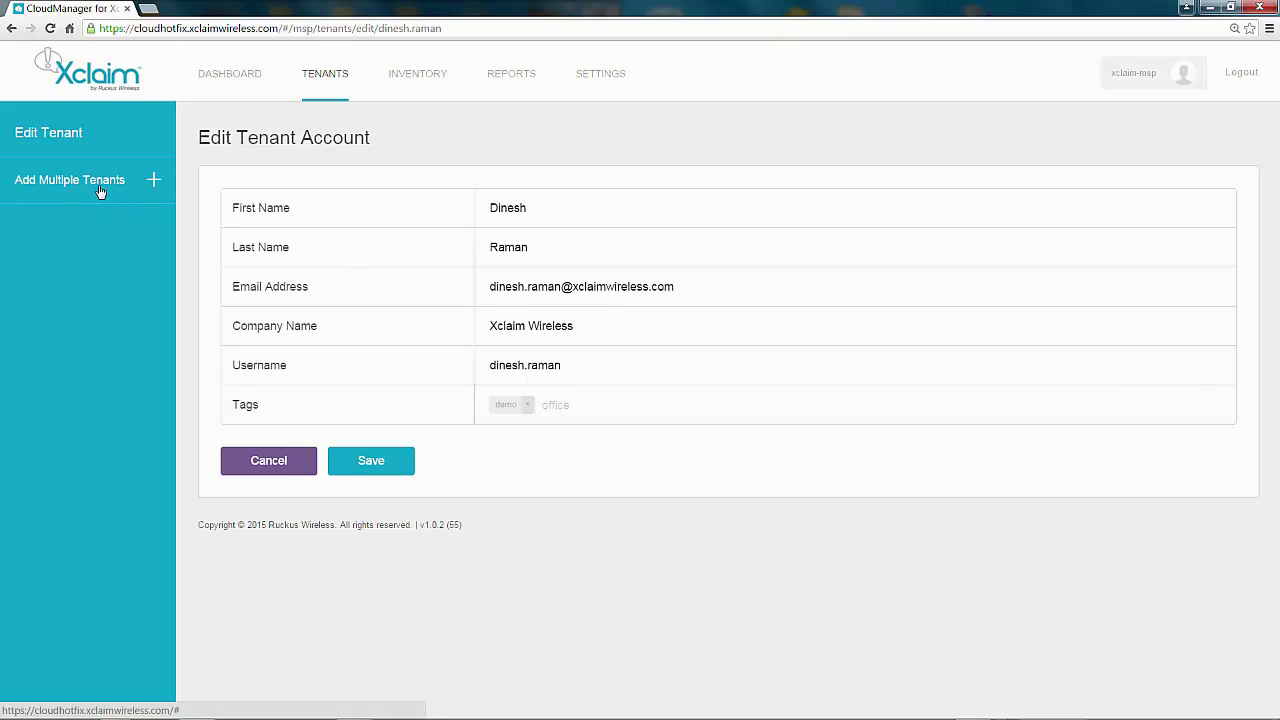
{"action": "left_click", "coordinate": [283, 461]}
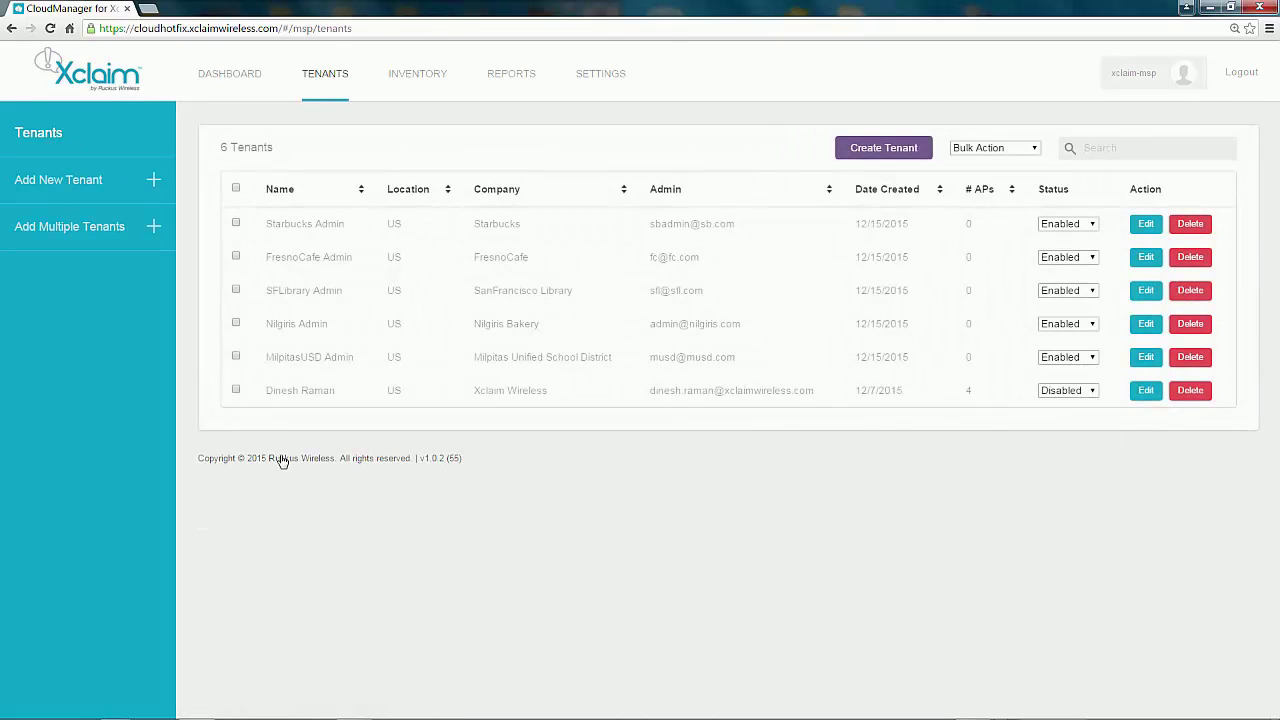
{"action": "left_click", "coordinate": [236, 391]}
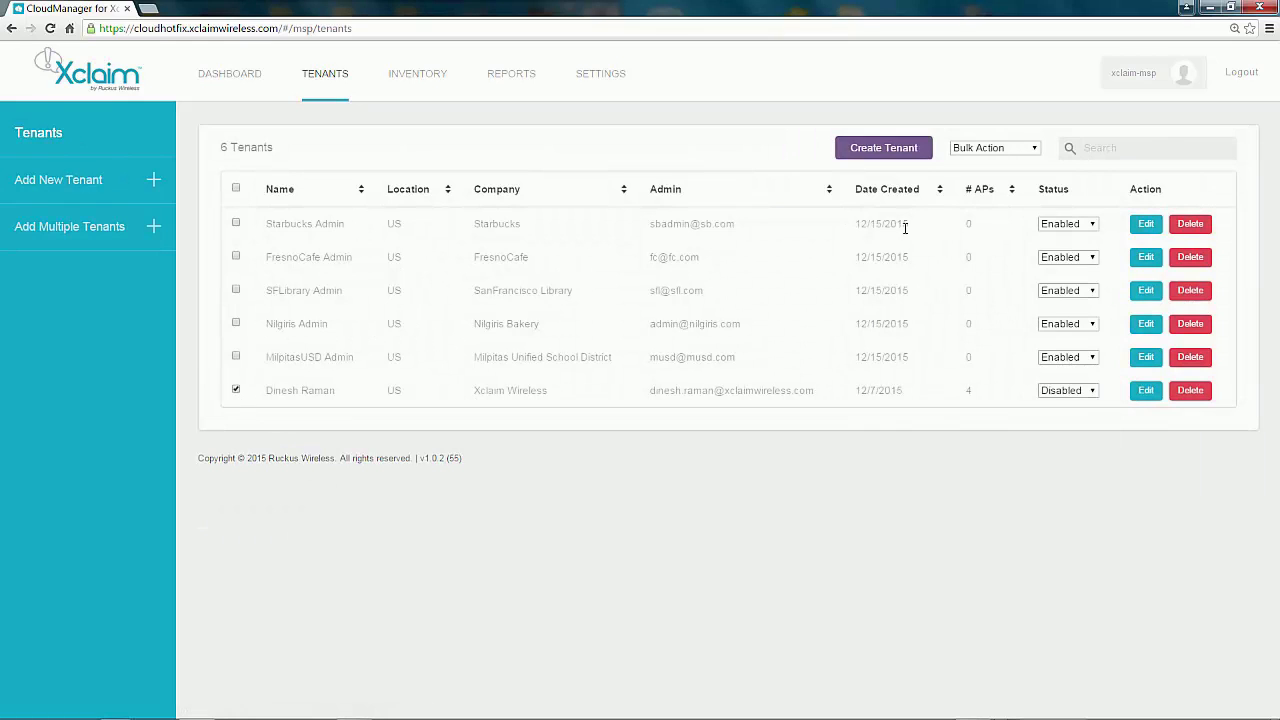
{"action": "left_click", "coordinate": [1034, 151]}
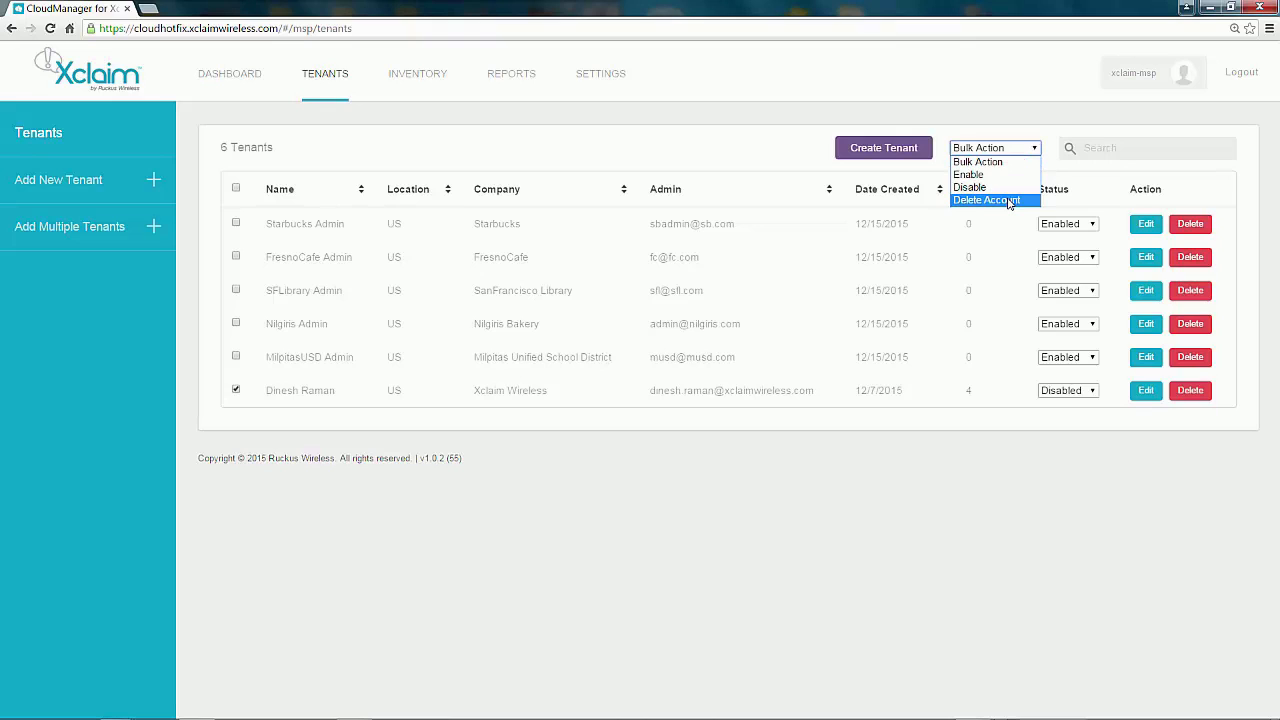
{"action": "left_click", "coordinate": [609, 453]}
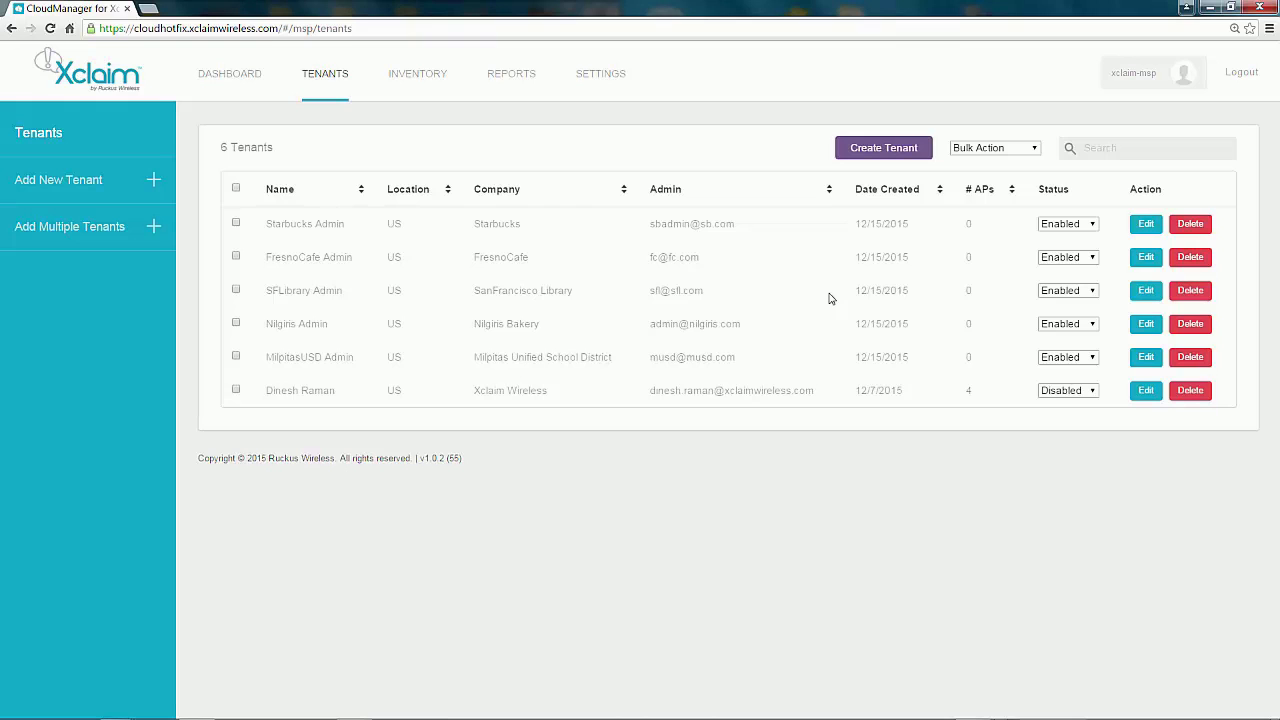
Step: Open the 5-AP inventory, preview Add Access Point without adding, then bring up the Add Multiple APs CSV upload
{"action": "left_click", "coordinate": [418, 80]}
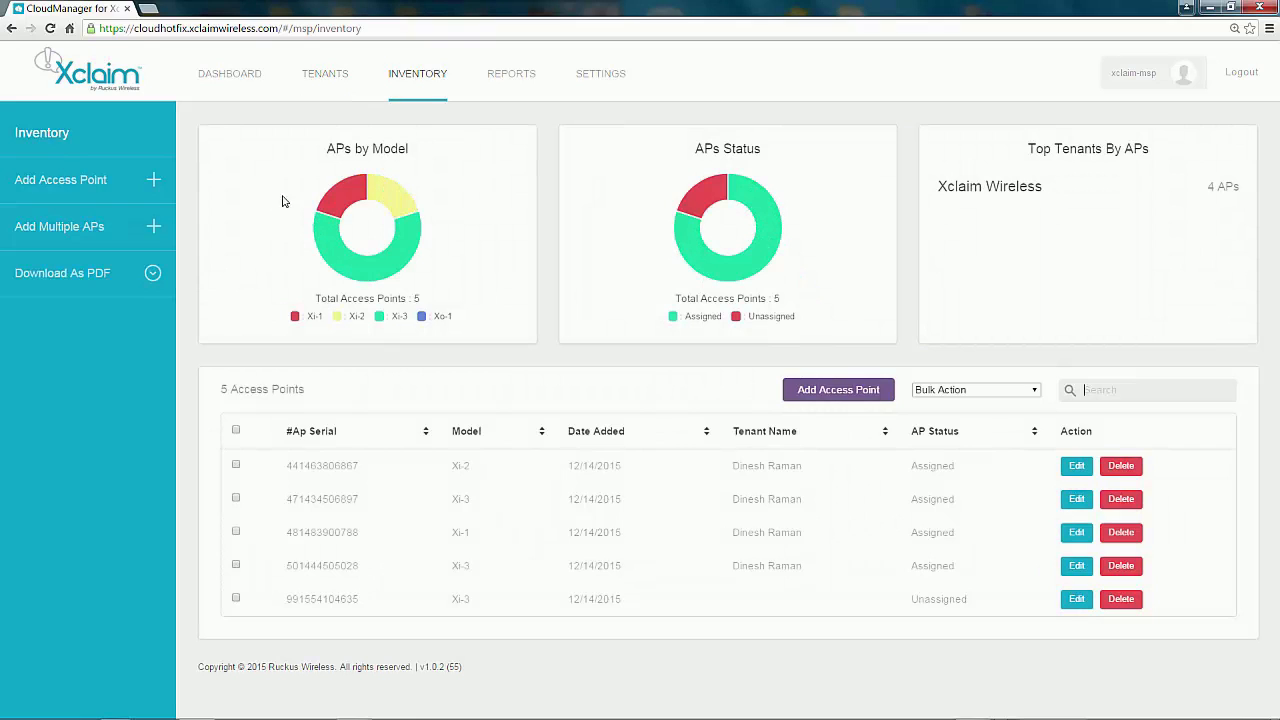
{"action": "mouse_move", "coordinate": [340, 200]}
{"action": "mouse_move", "coordinate": [400, 252]}
{"action": "mouse_move", "coordinate": [706, 208]}
{"action": "mouse_move", "coordinate": [757, 217]}
{"action": "left_click", "coordinate": [57, 183]}
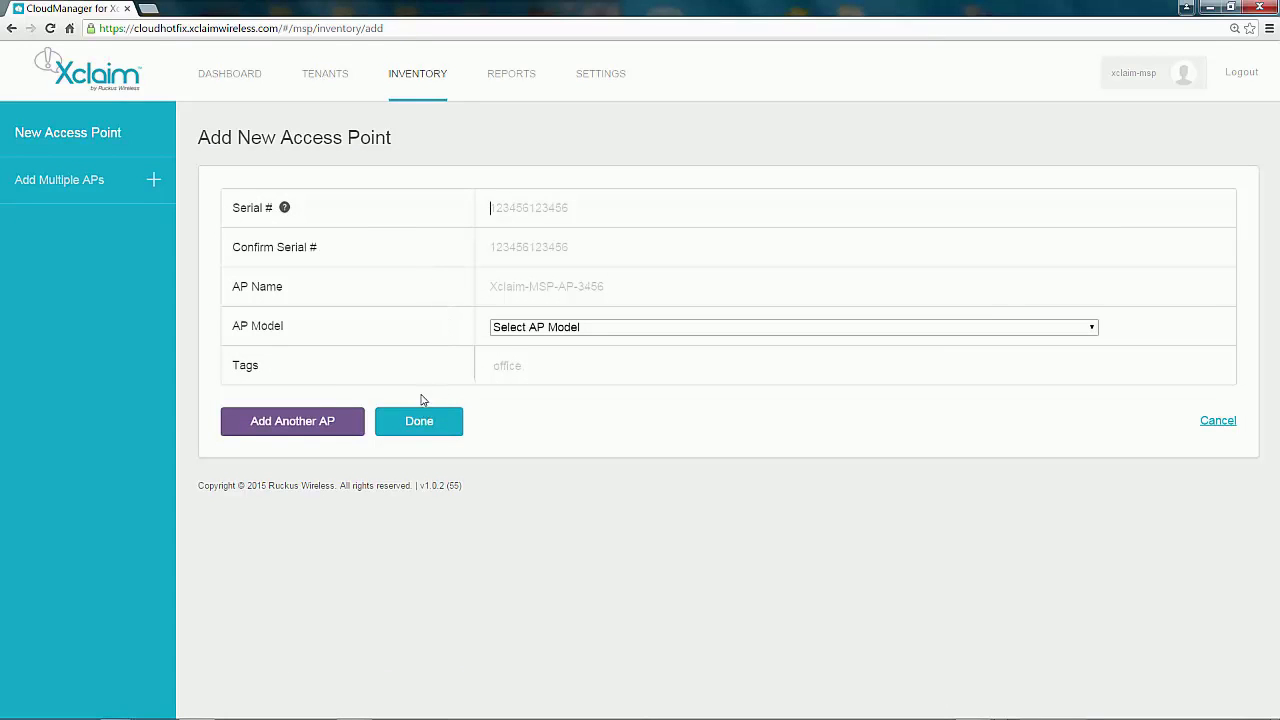
{"action": "left_click", "coordinate": [1214, 421]}
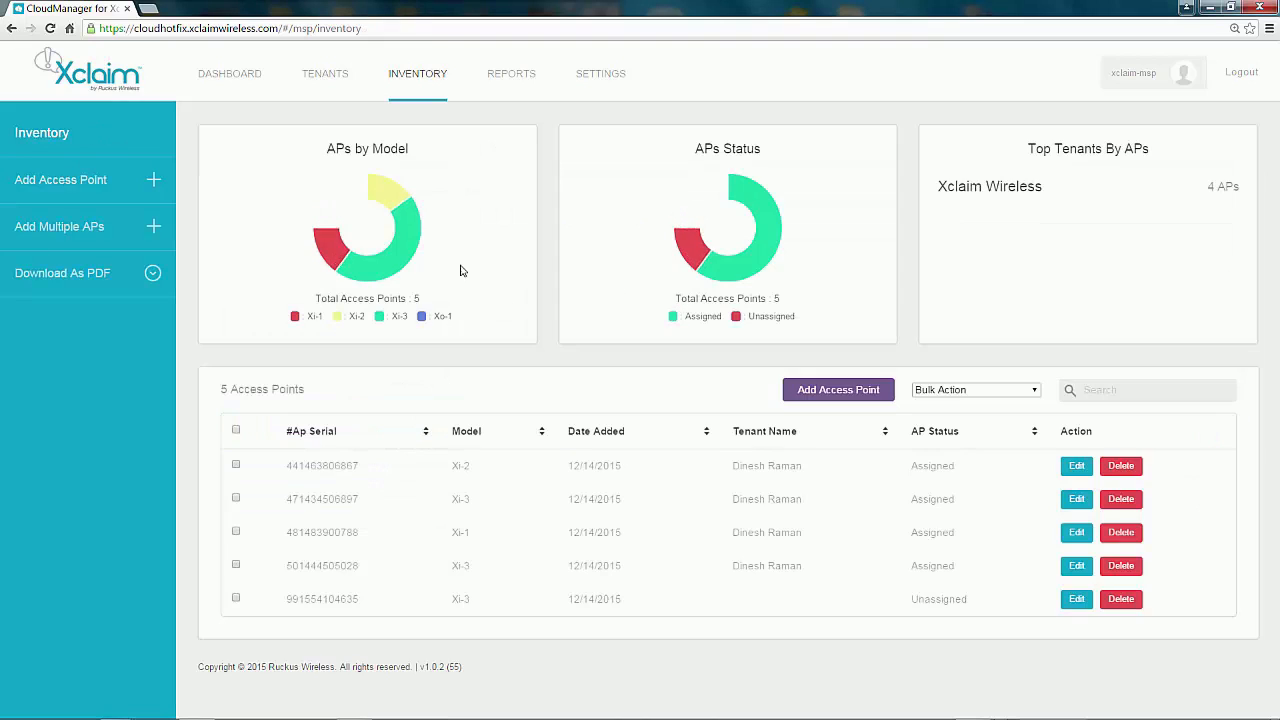
{"action": "left_click", "coordinate": [66, 230]}
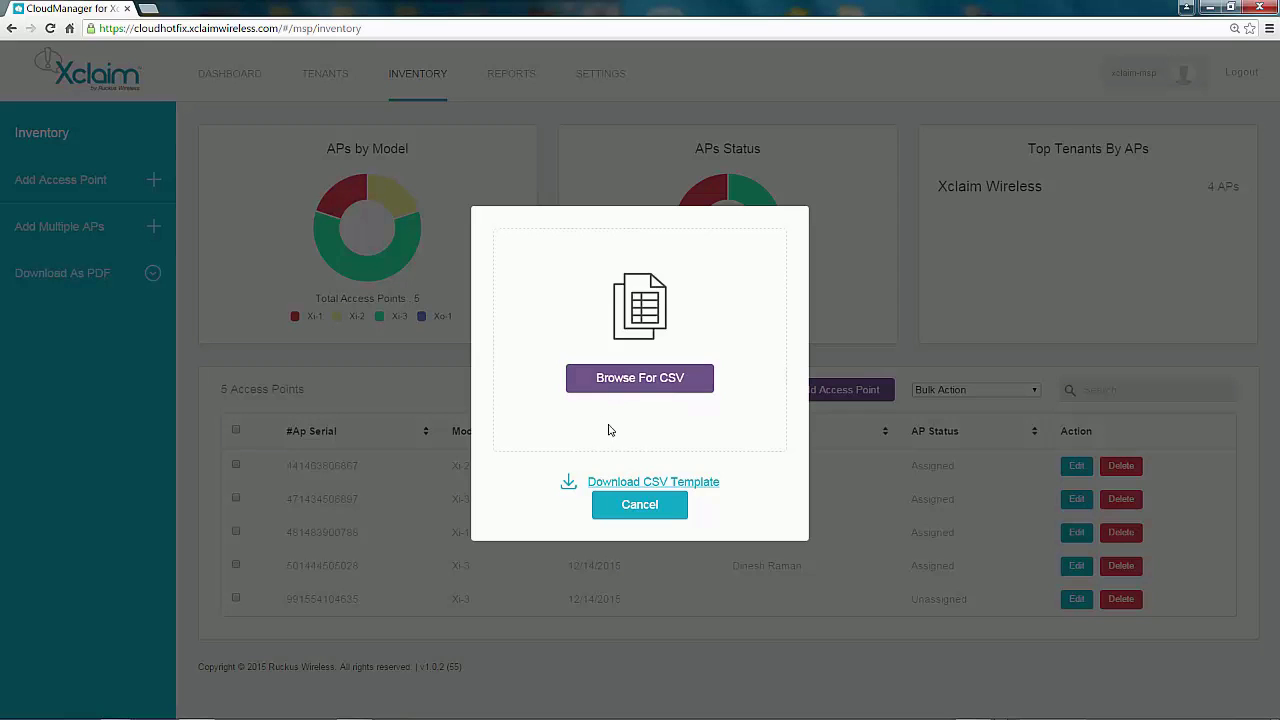
{"action": "left_click", "coordinate": [620, 505]}
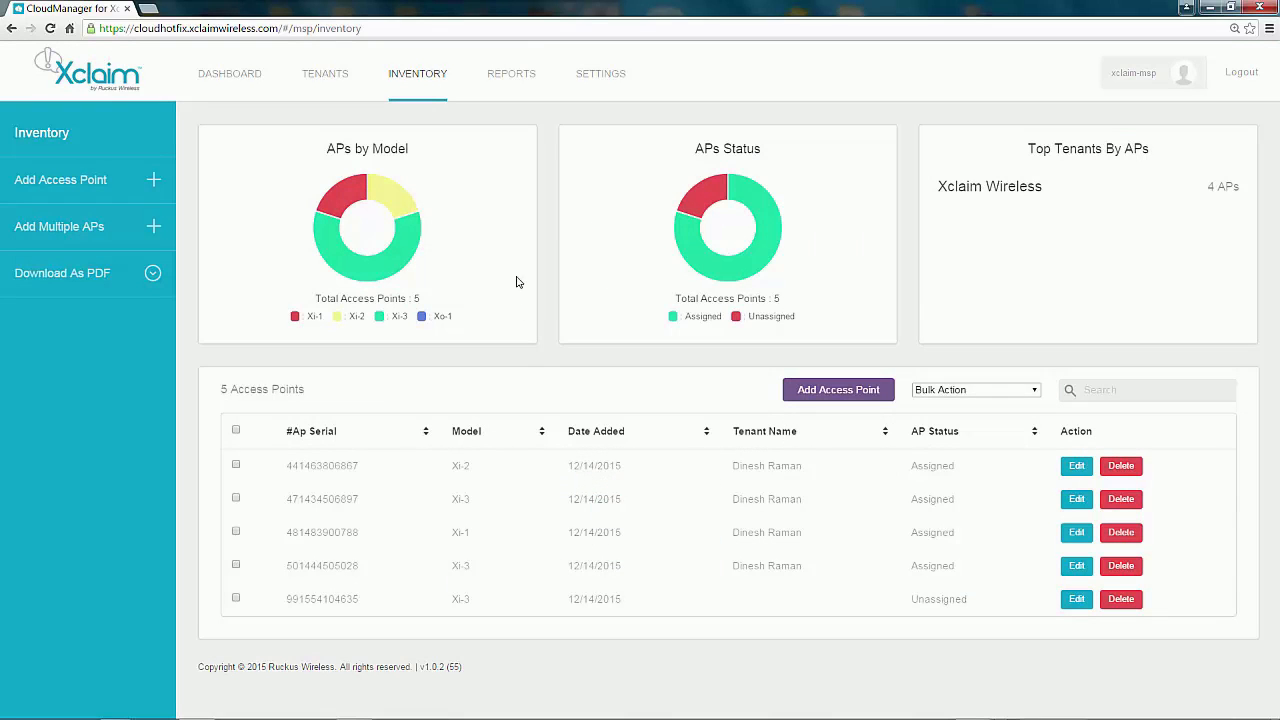
{"action": "left_click", "coordinate": [237, 600]}
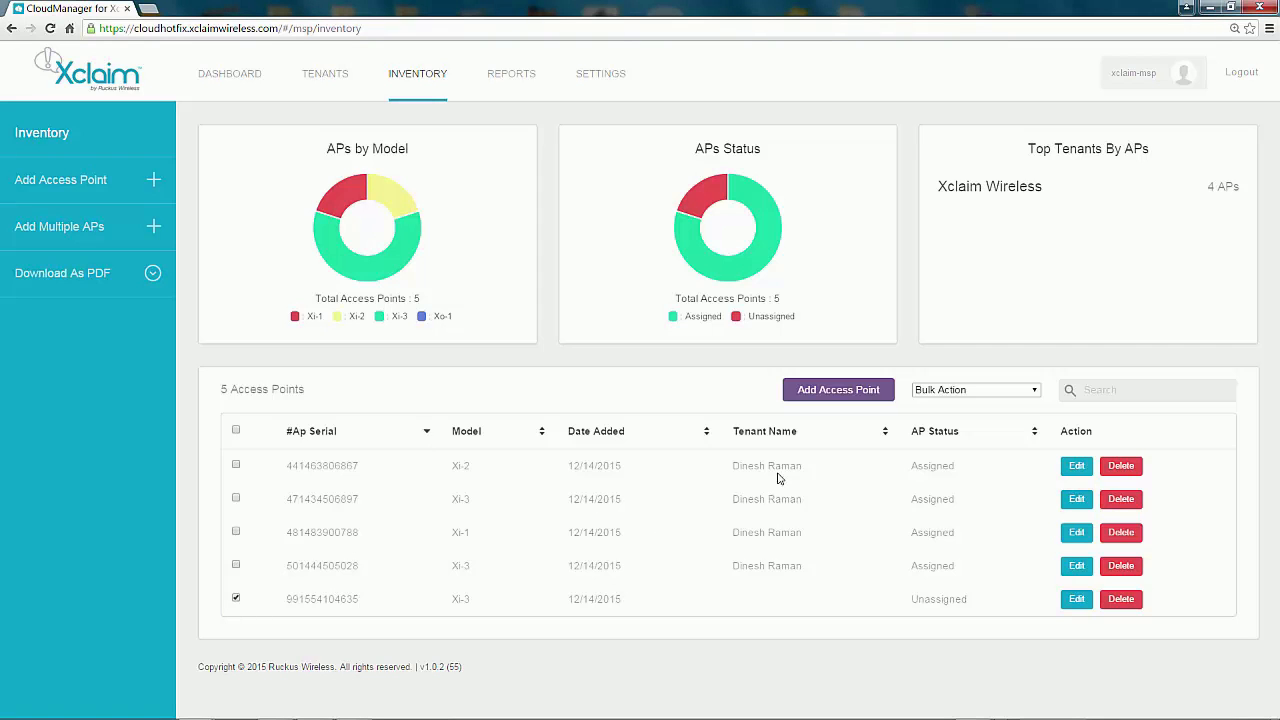
{"action": "left_click", "coordinate": [1033, 392]}
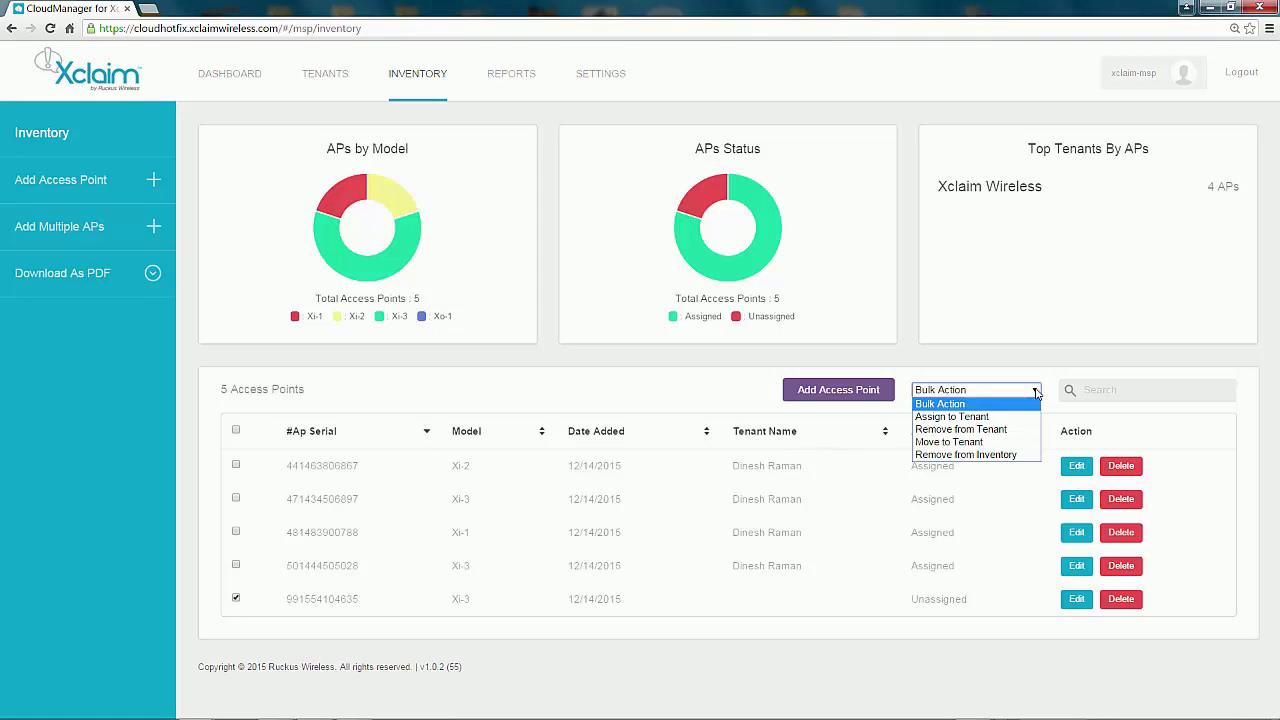
{"action": "left_click", "coordinate": [965, 417]}
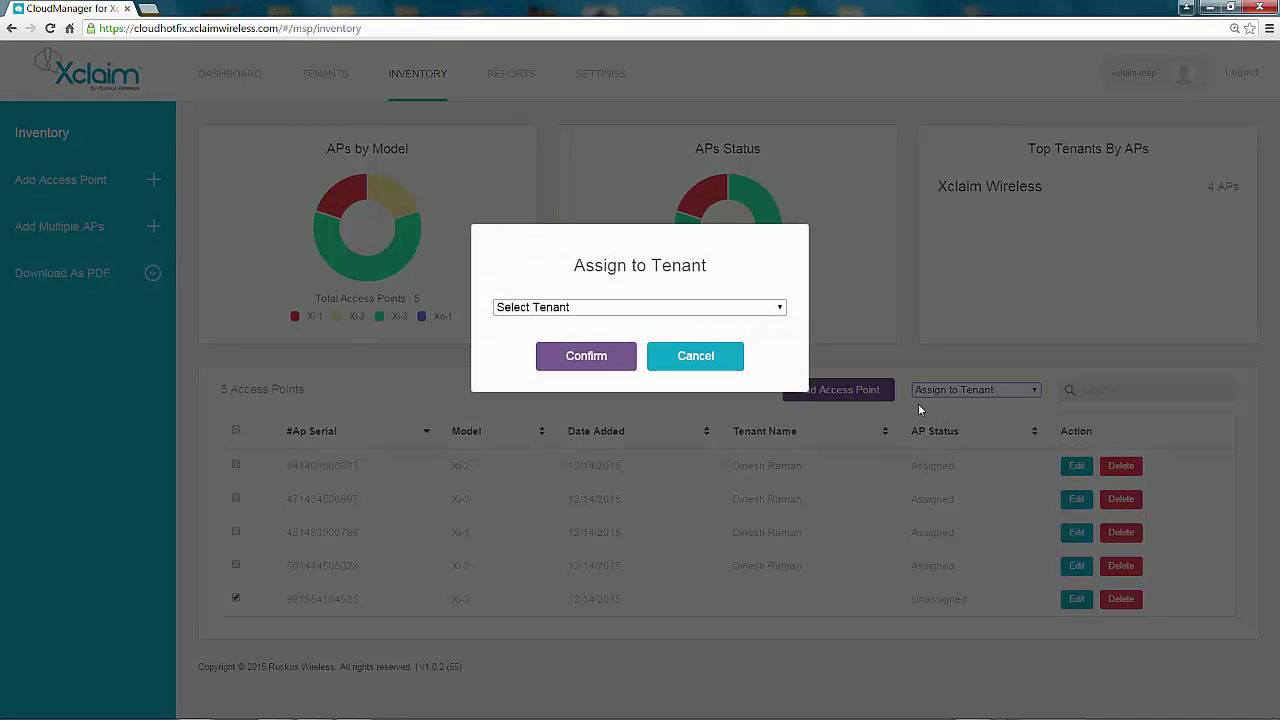
{"action": "left_click", "coordinate": [778, 312]}
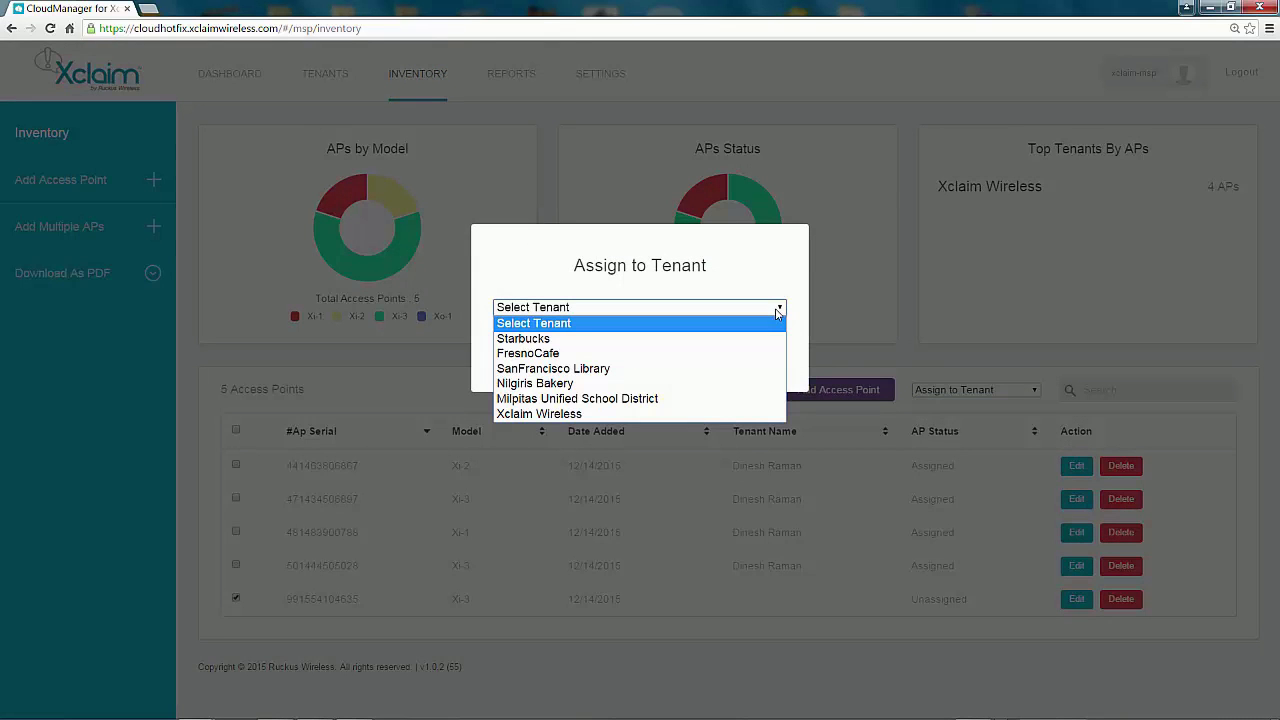
{"action": "left_click", "coordinate": [587, 414]}
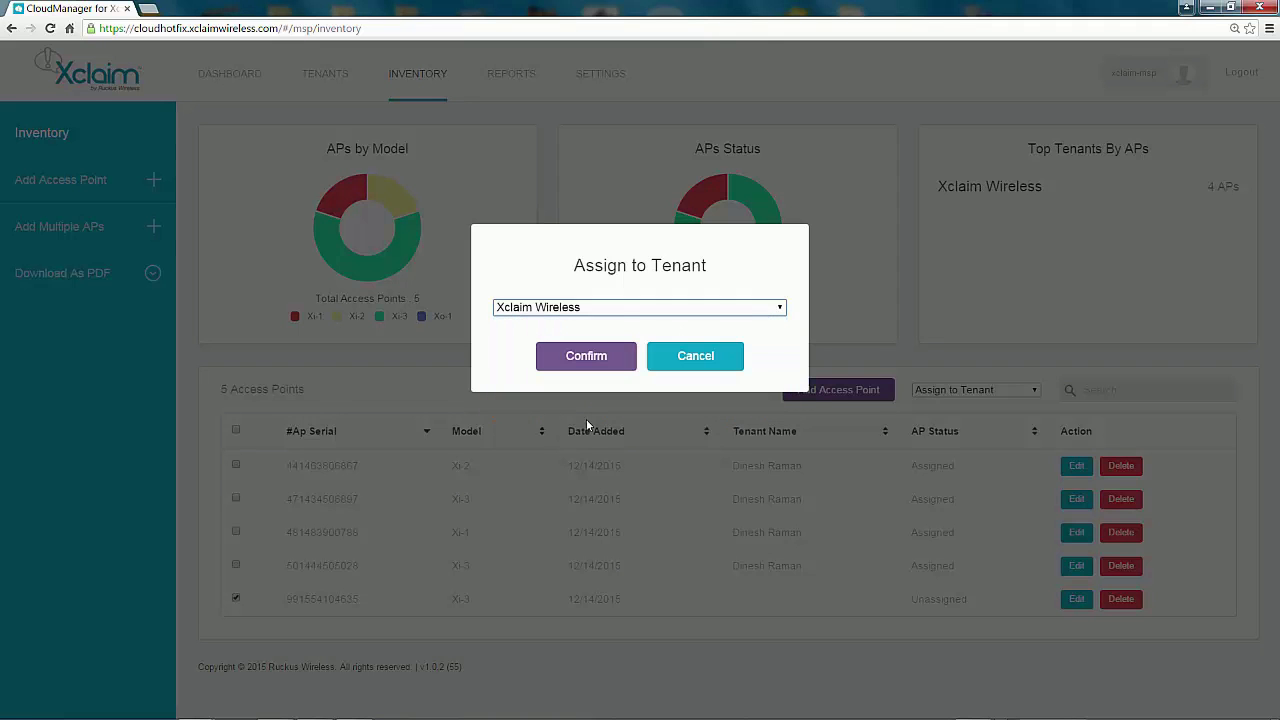
{"action": "left_click", "coordinate": [594, 359]}
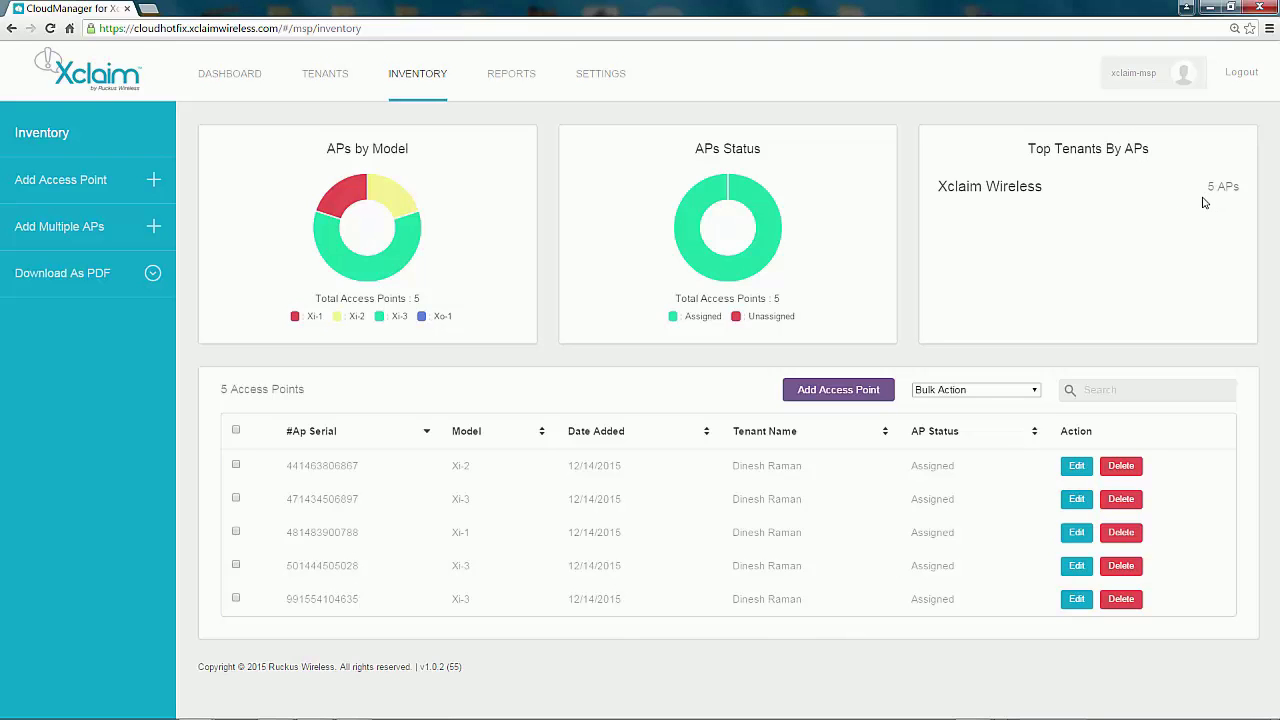
{"action": "left_click", "coordinate": [325, 80]}
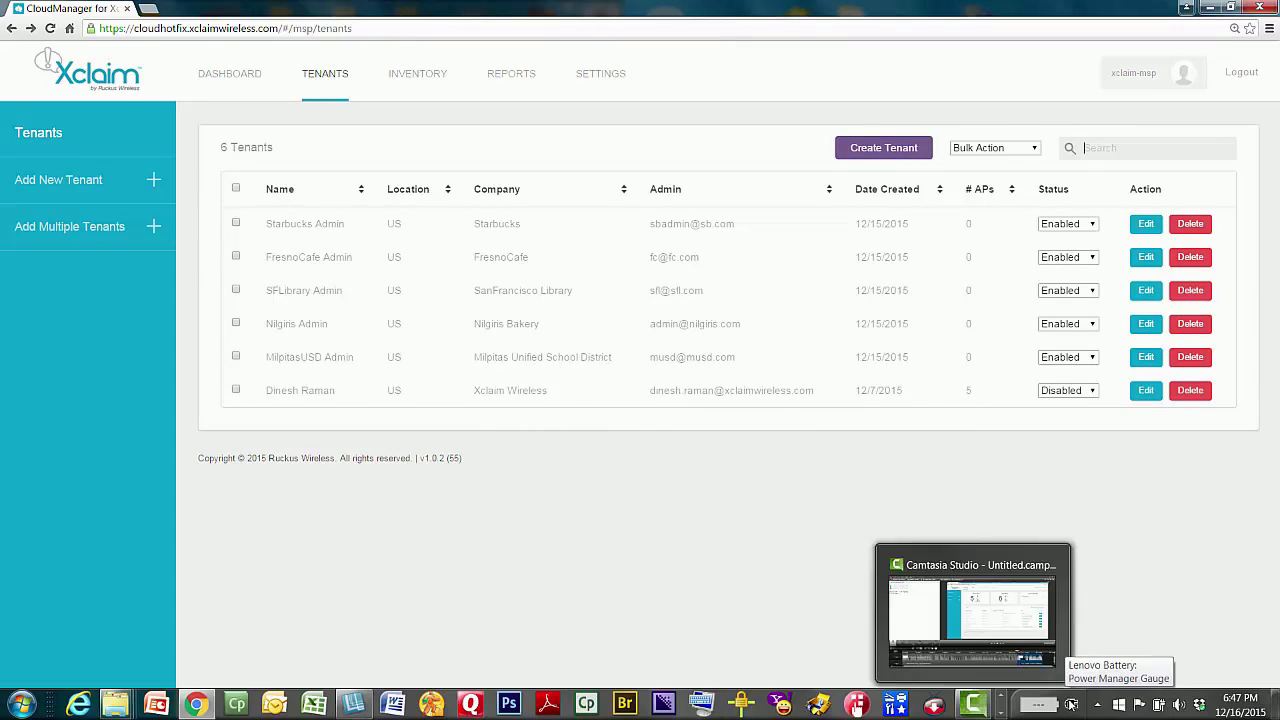
Step: Create tenant FresnoCoffee with the contact's name, e-mail, a username, password and tag Fresno
{"action": "left_click", "coordinate": [897, 155]}
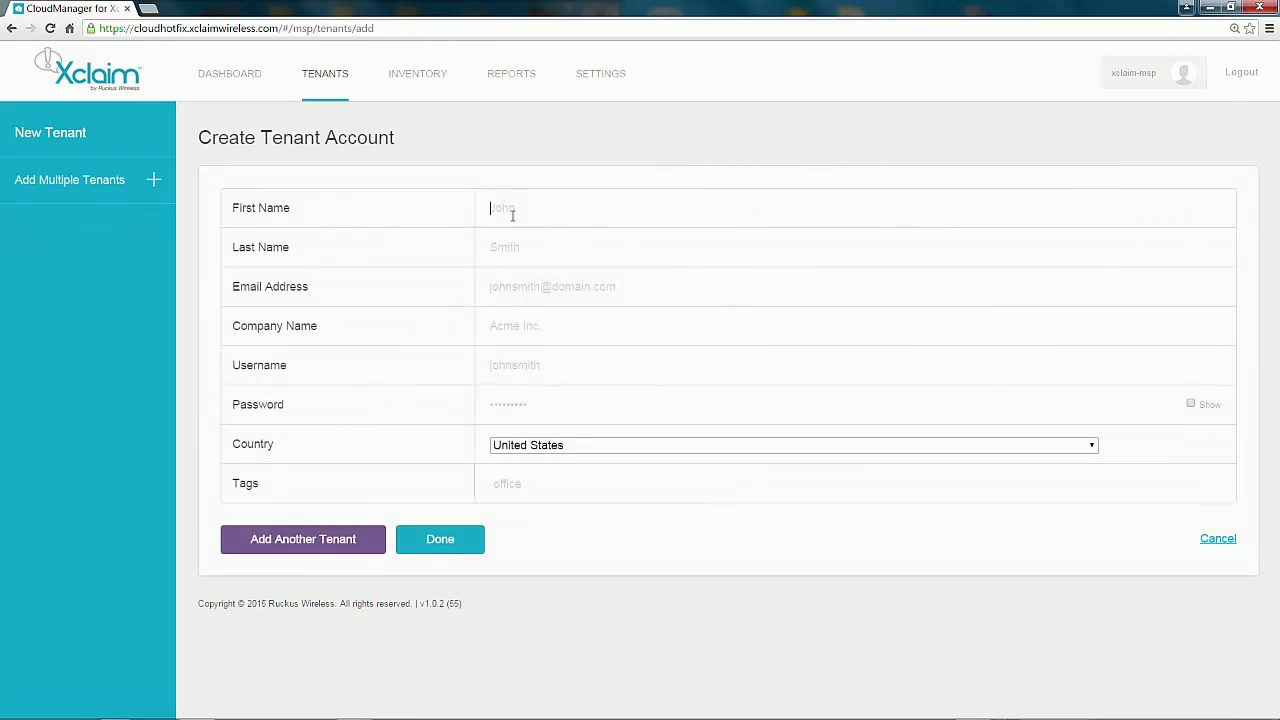
{"action": "left_click", "coordinate": [524, 214]}
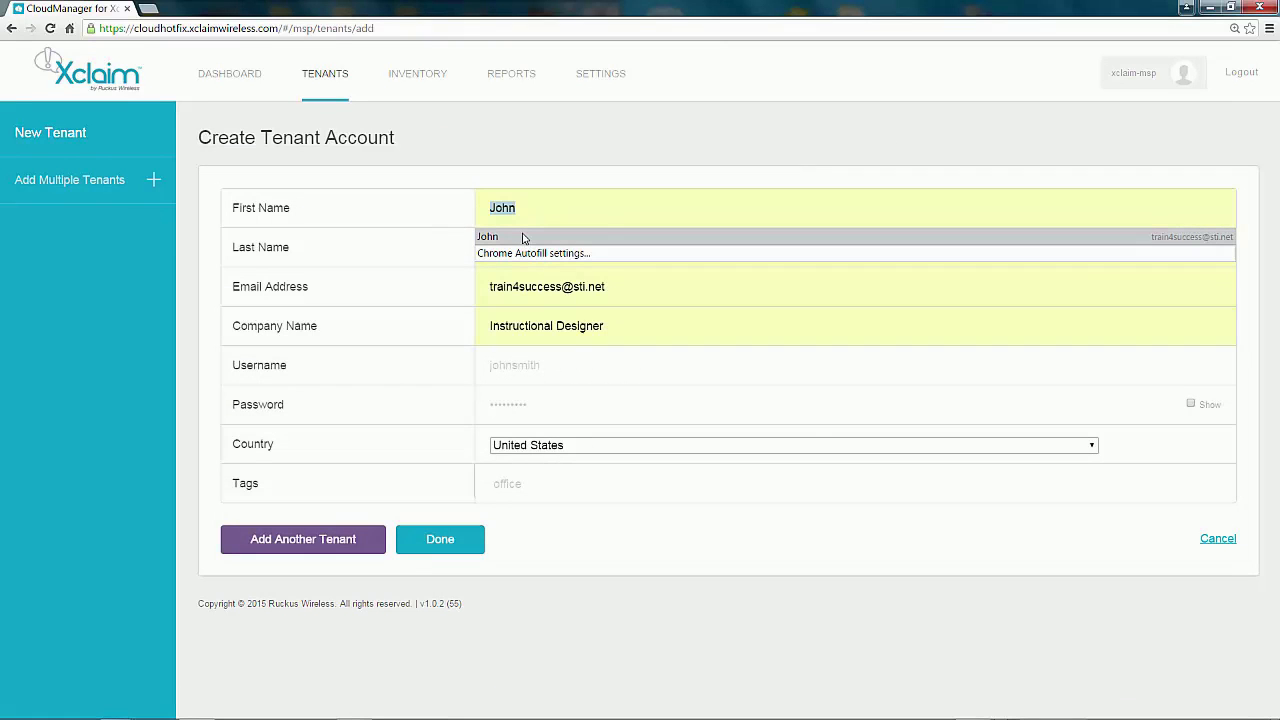
{"action": "key", "text": "Tab"}
{"action": "type", "text": "Doe"}
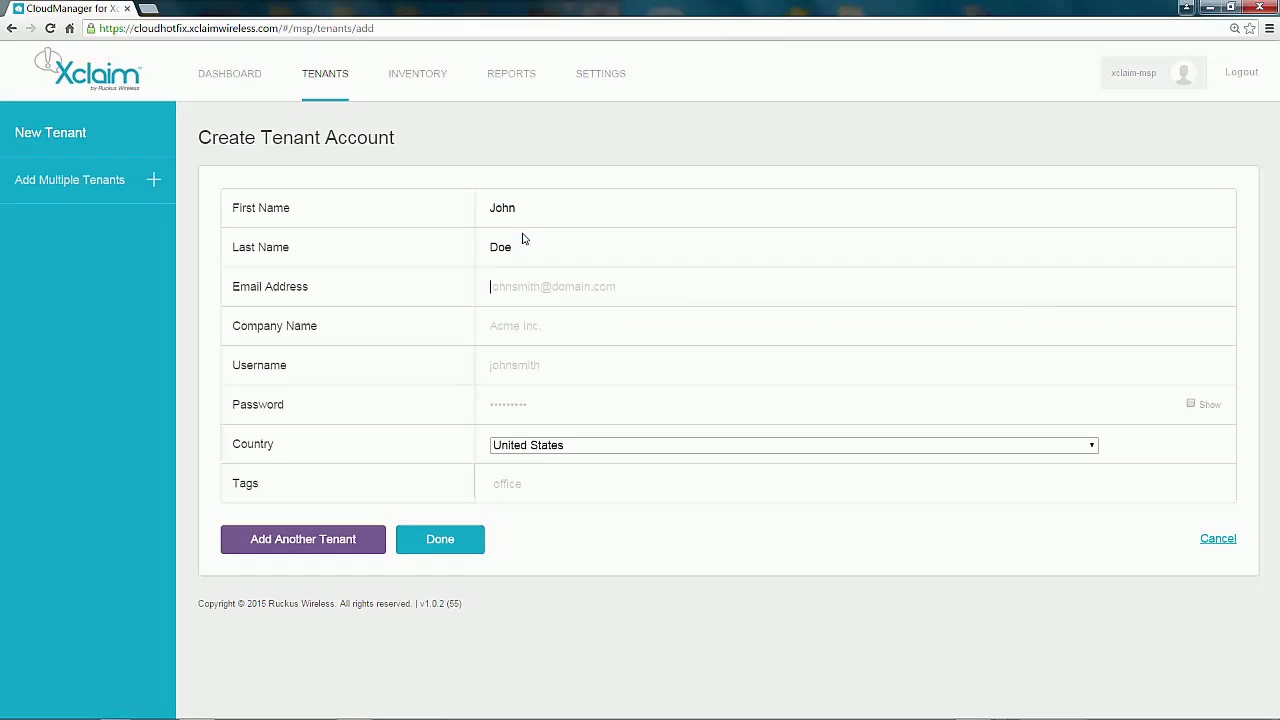
{"action": "key", "text": "Tab"}
{"action": "type", "text": "FresnoCo"}
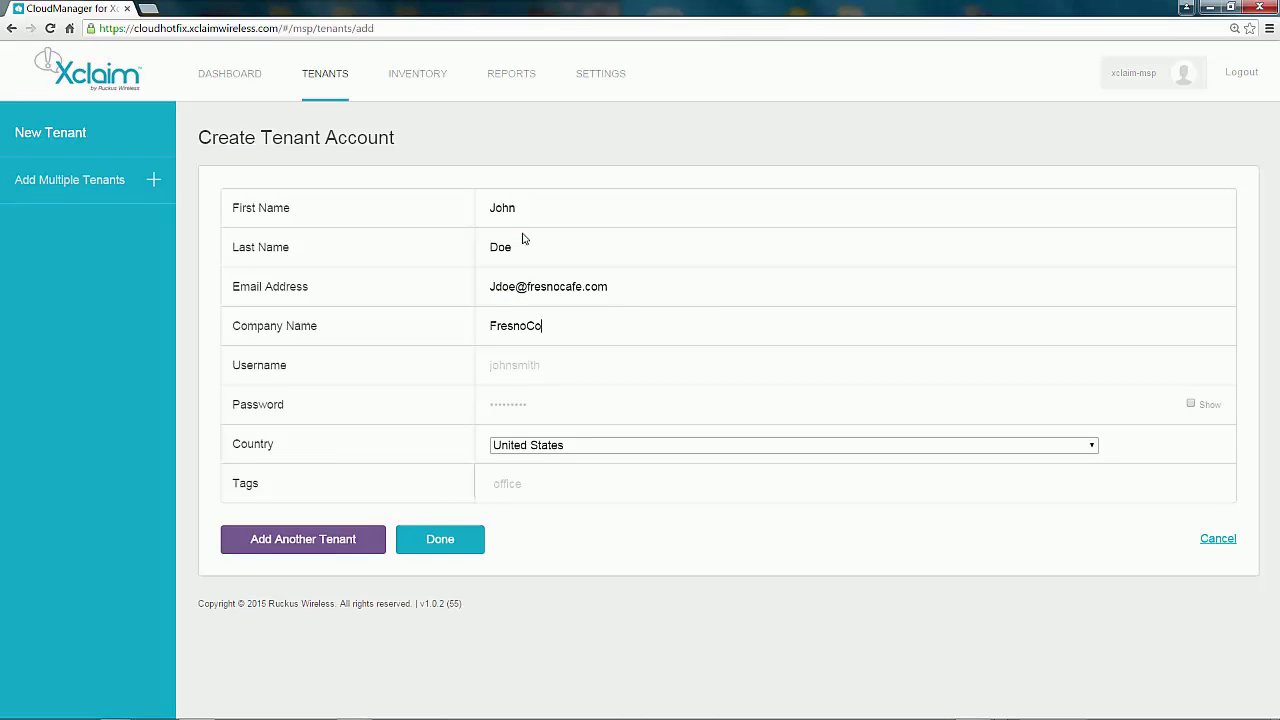
{"action": "type", "text": "ffee"}
{"action": "type", "text": "jdoe"}
{"action": "key", "text": "Tab"}
{"action": "type", "text": "•••••"}
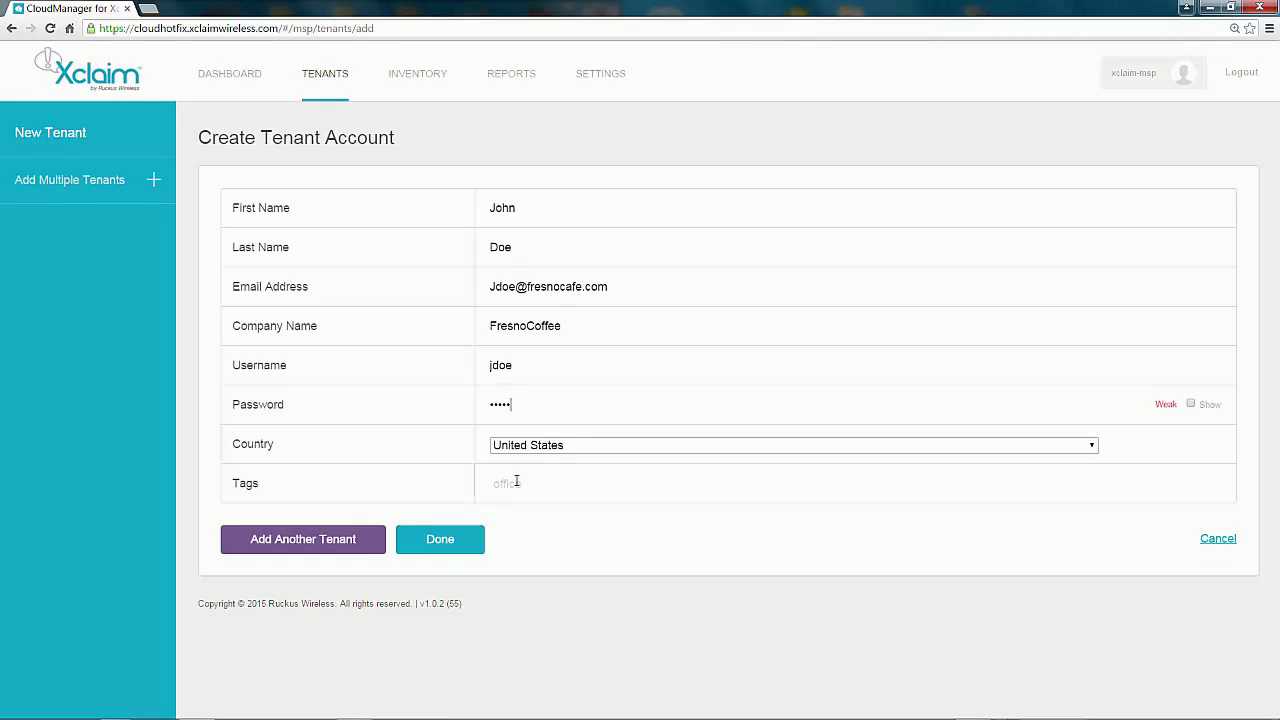
{"action": "type", "text": "Fresno"}
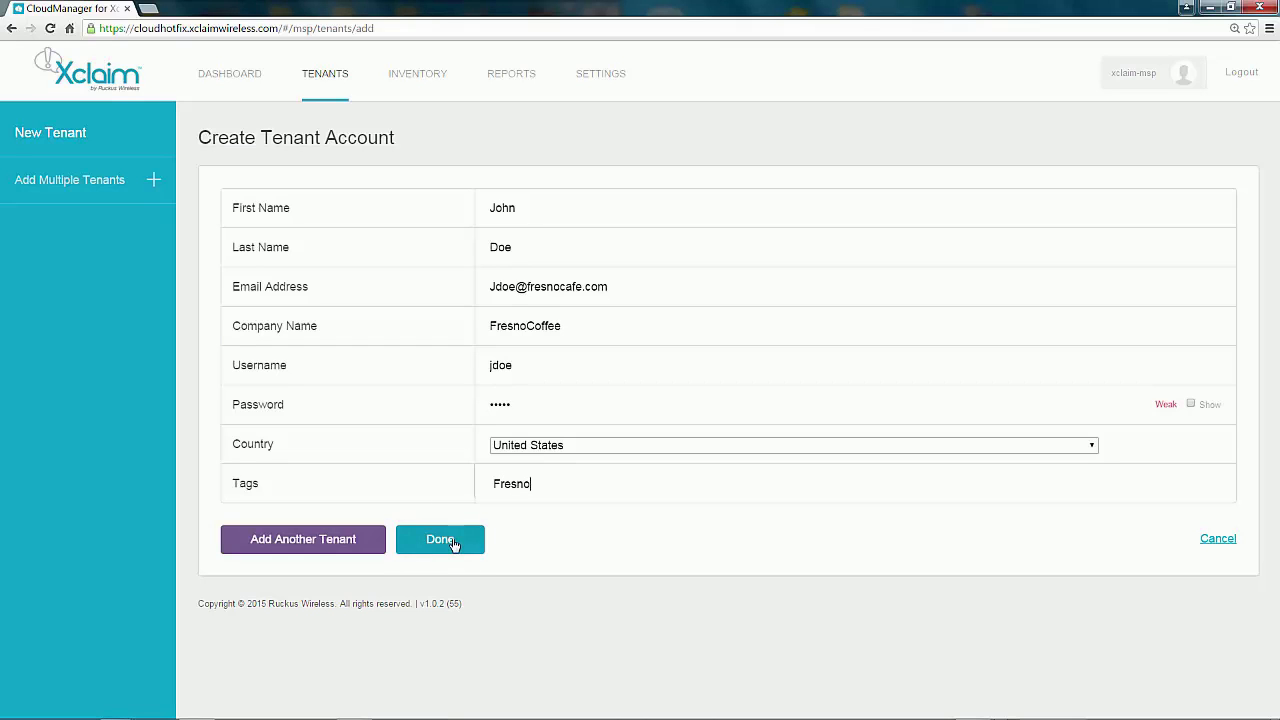
{"action": "left_click", "coordinate": [450, 542]}
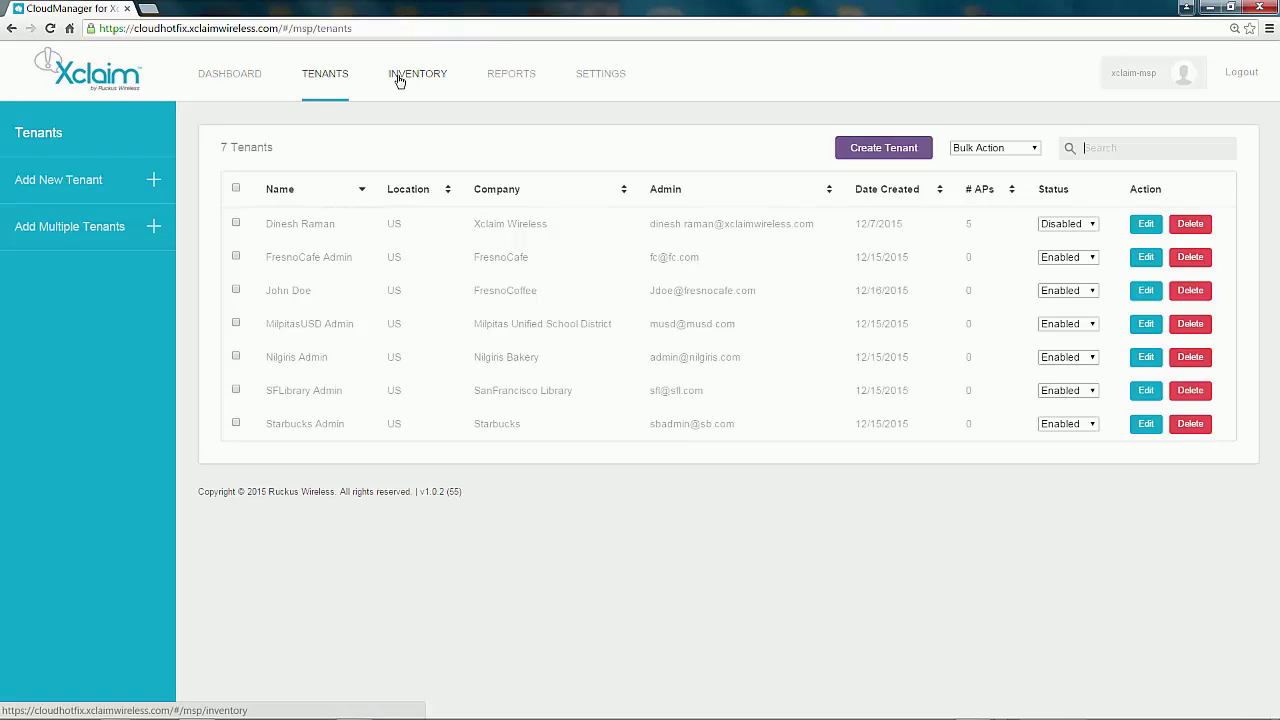
Step: Delete the FresnoCoffee tenant account through Bulk Action, leaving six tenants
{"action": "left_click", "coordinate": [237, 291]}
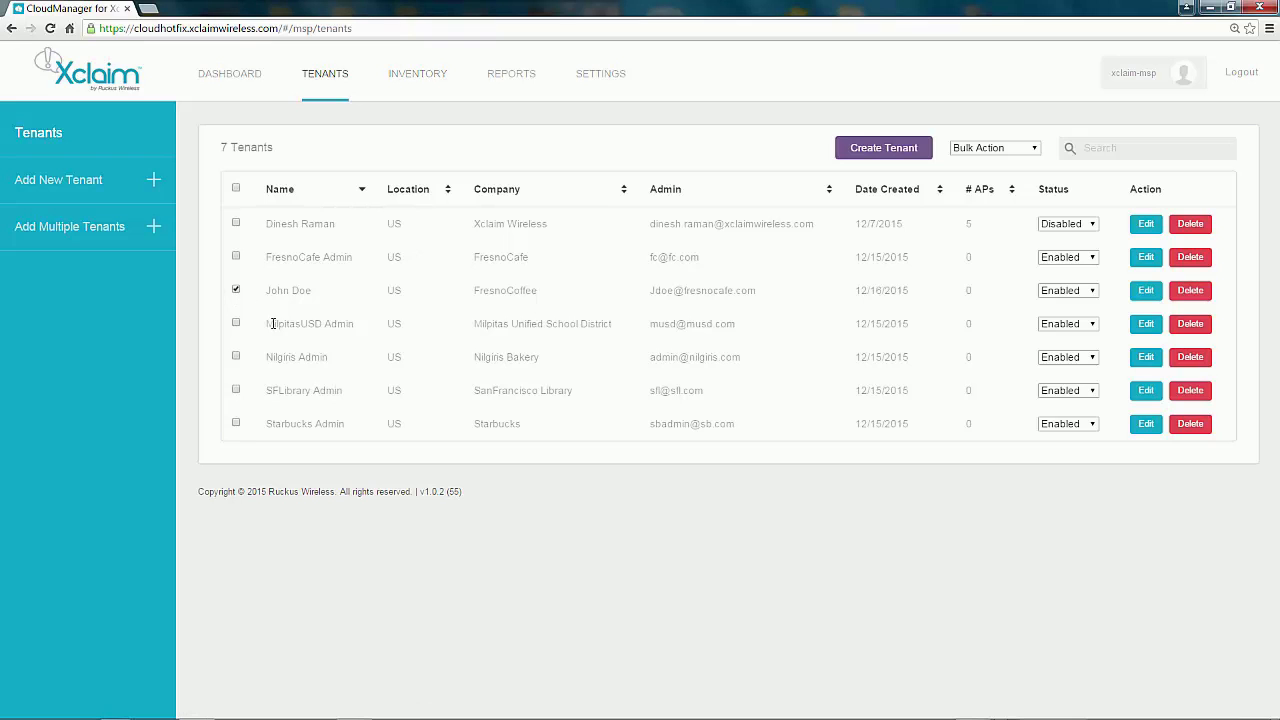
{"action": "left_click", "coordinate": [1032, 149]}
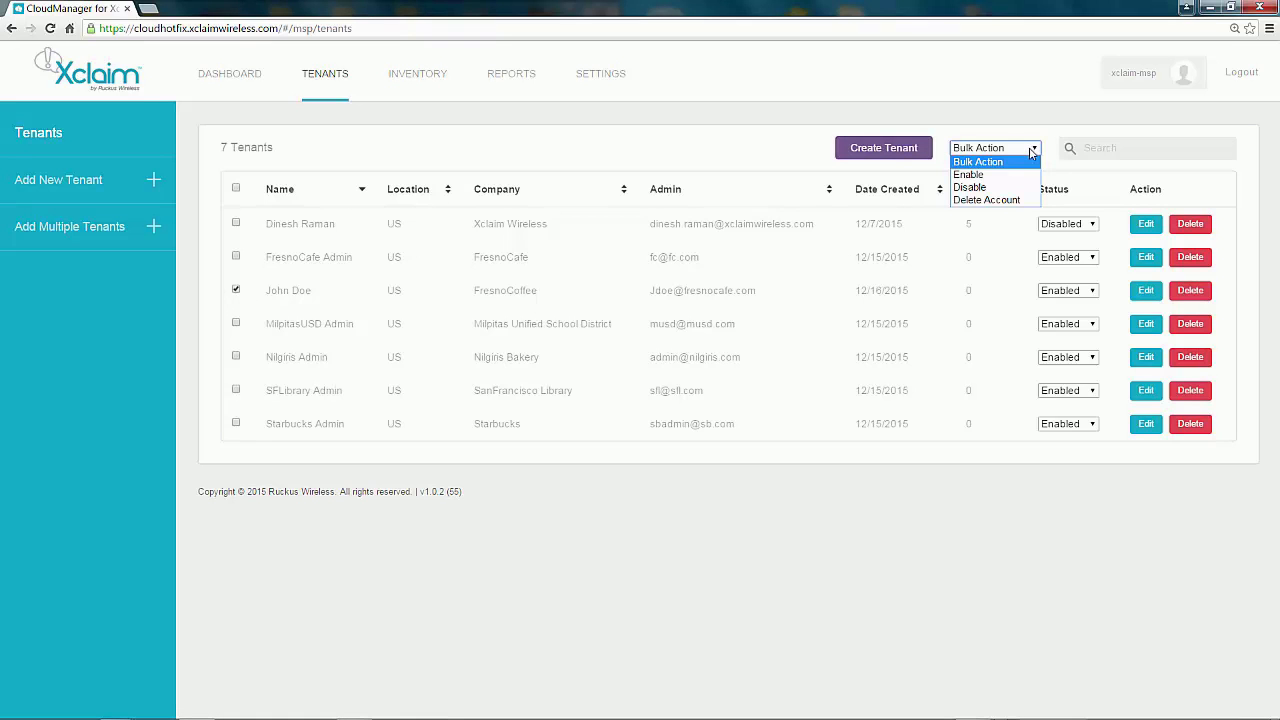
{"action": "left_click", "coordinate": [984, 200]}
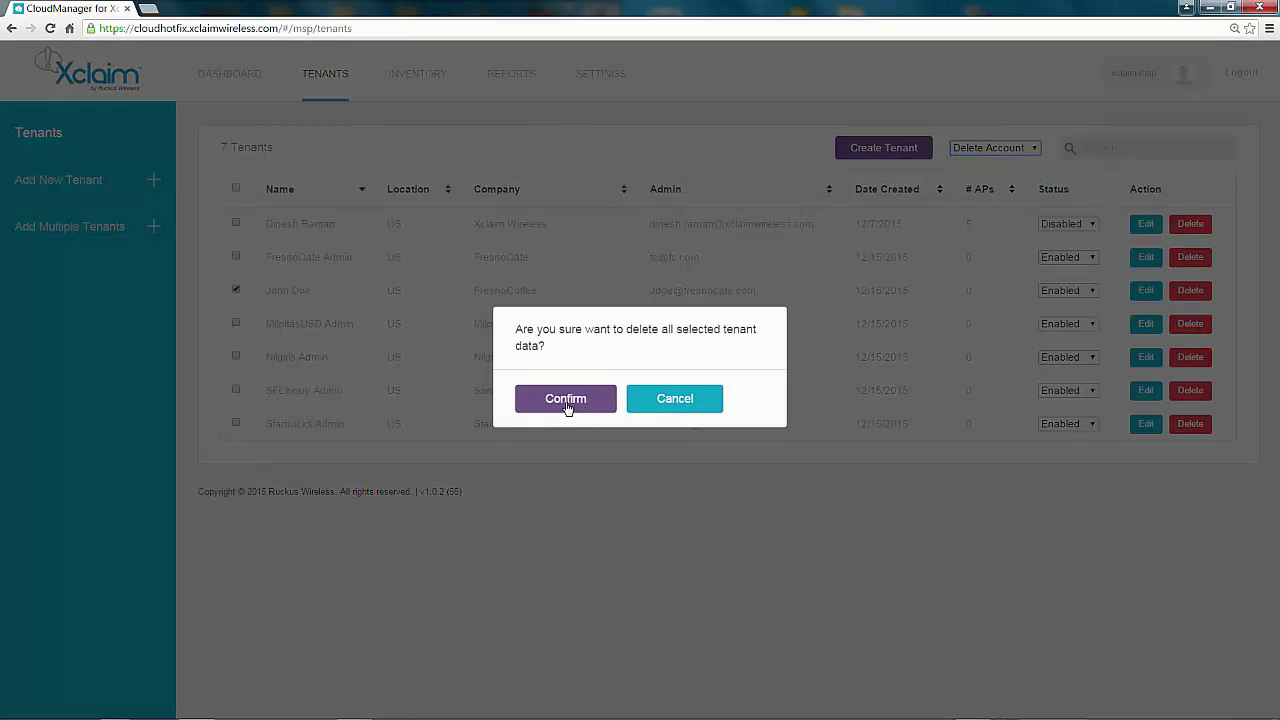
{"action": "left_click", "coordinate": [566, 402]}
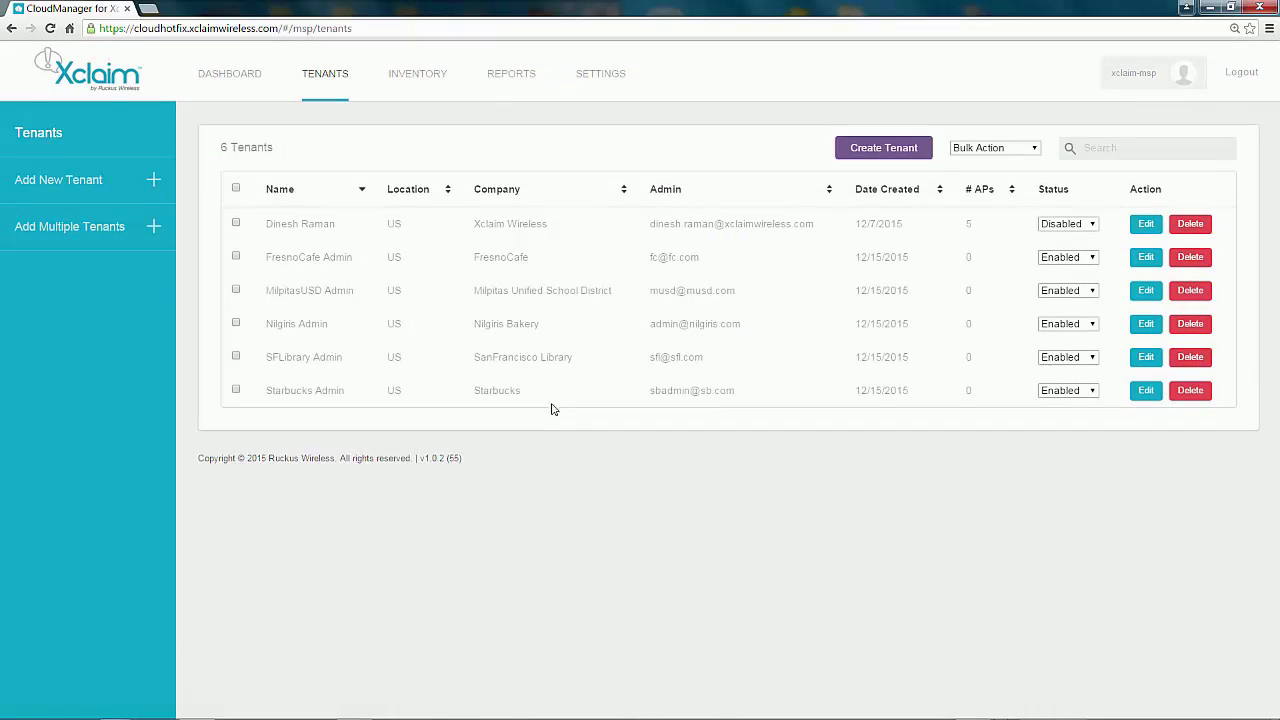
{"action": "left_click", "coordinate": [510, 75]}
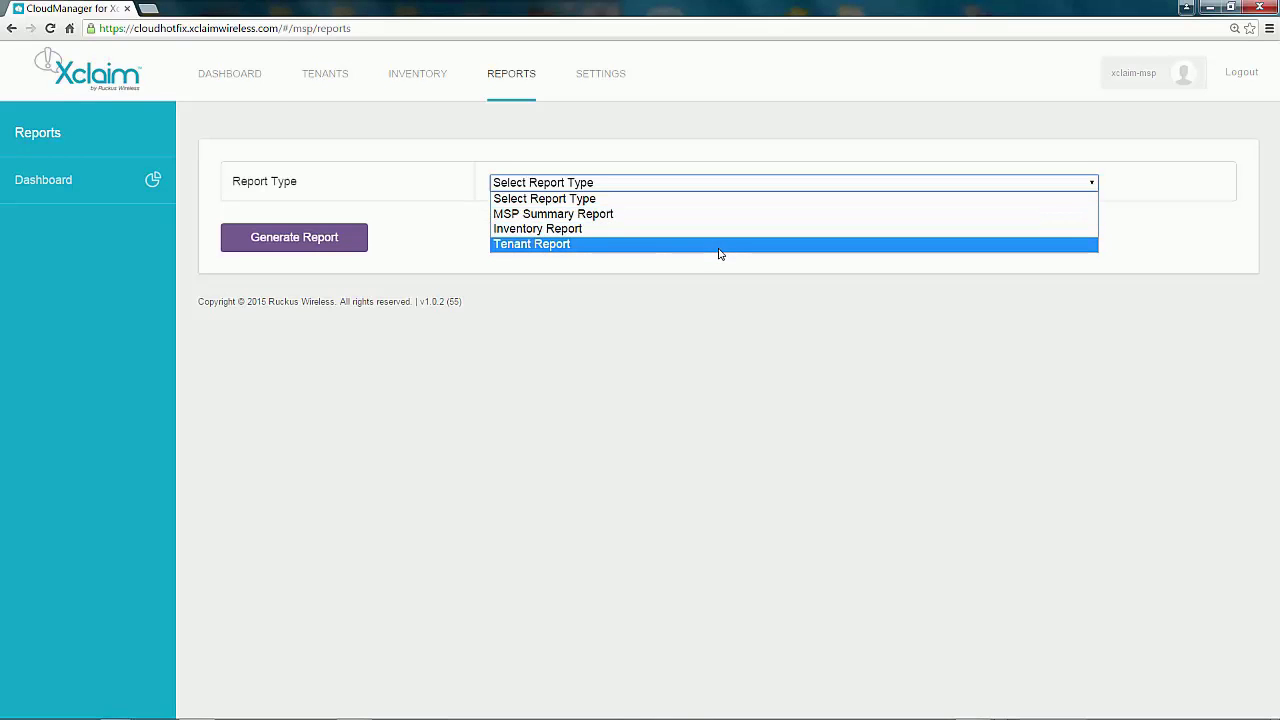
Step: Select the MSP Summary Report type and generate it as PDF 'summary-report (1)'
{"action": "left_click", "coordinate": [639, 219]}
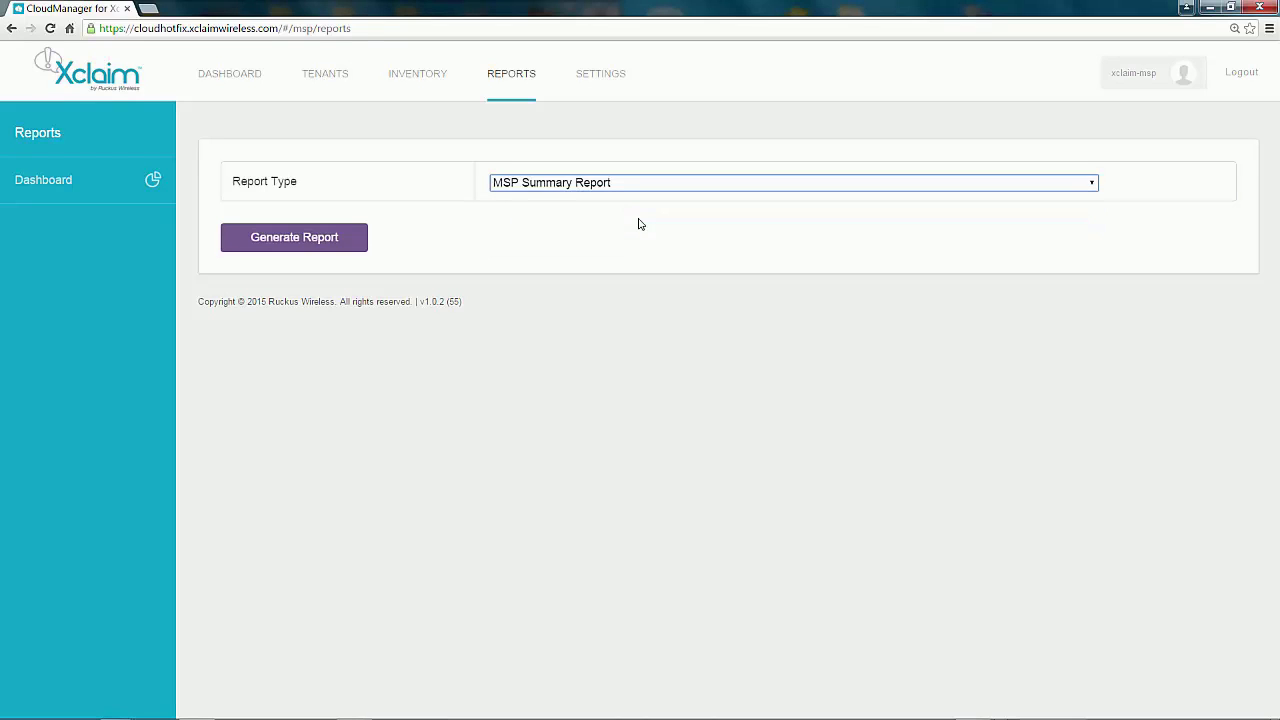
{"action": "left_click", "coordinate": [263, 246]}
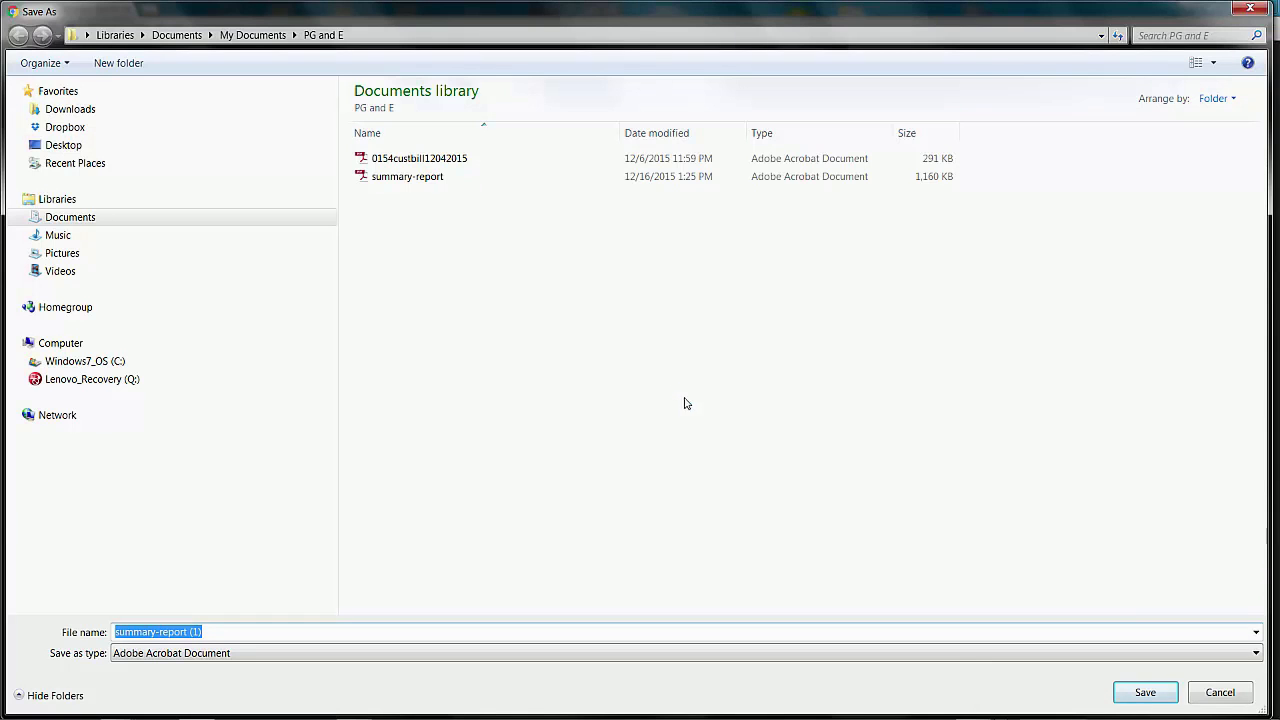
Step: Save the MSP summary report PDF as summary-report (1), then open its download context menu
{"action": "left_click", "coordinate": [1135, 697]}
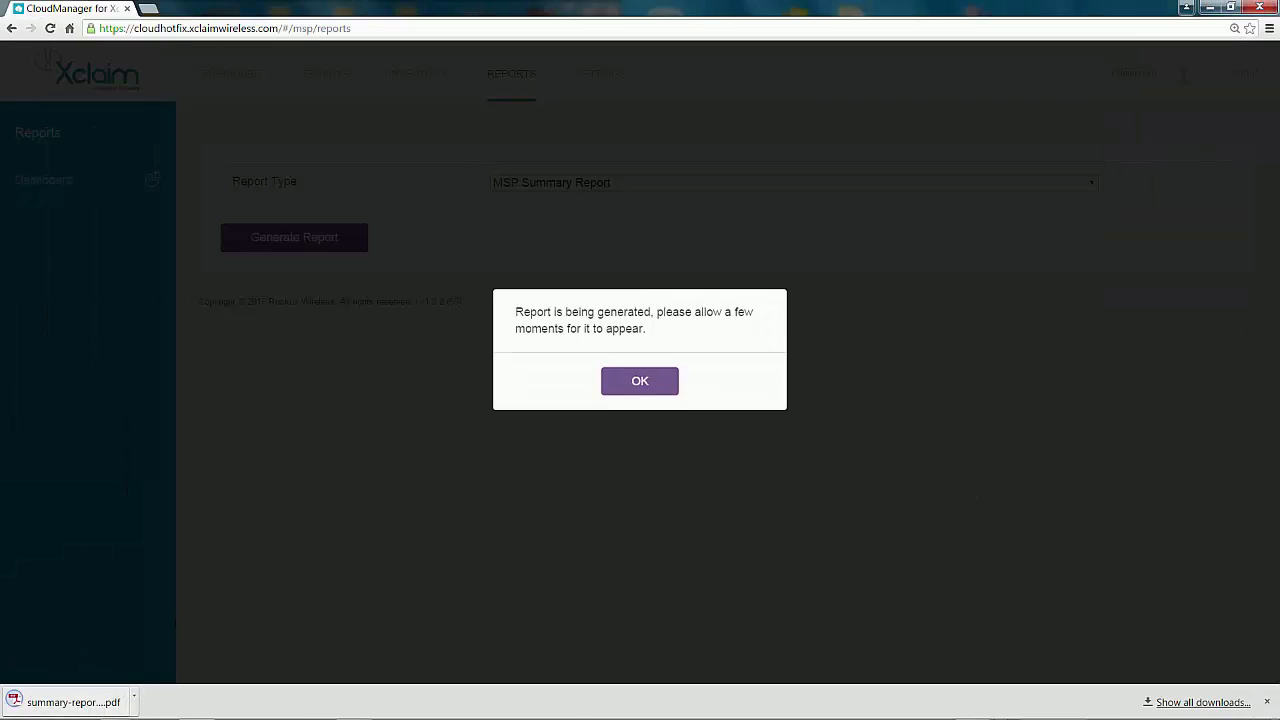
{"action": "right_click", "coordinate": [55, 701]}
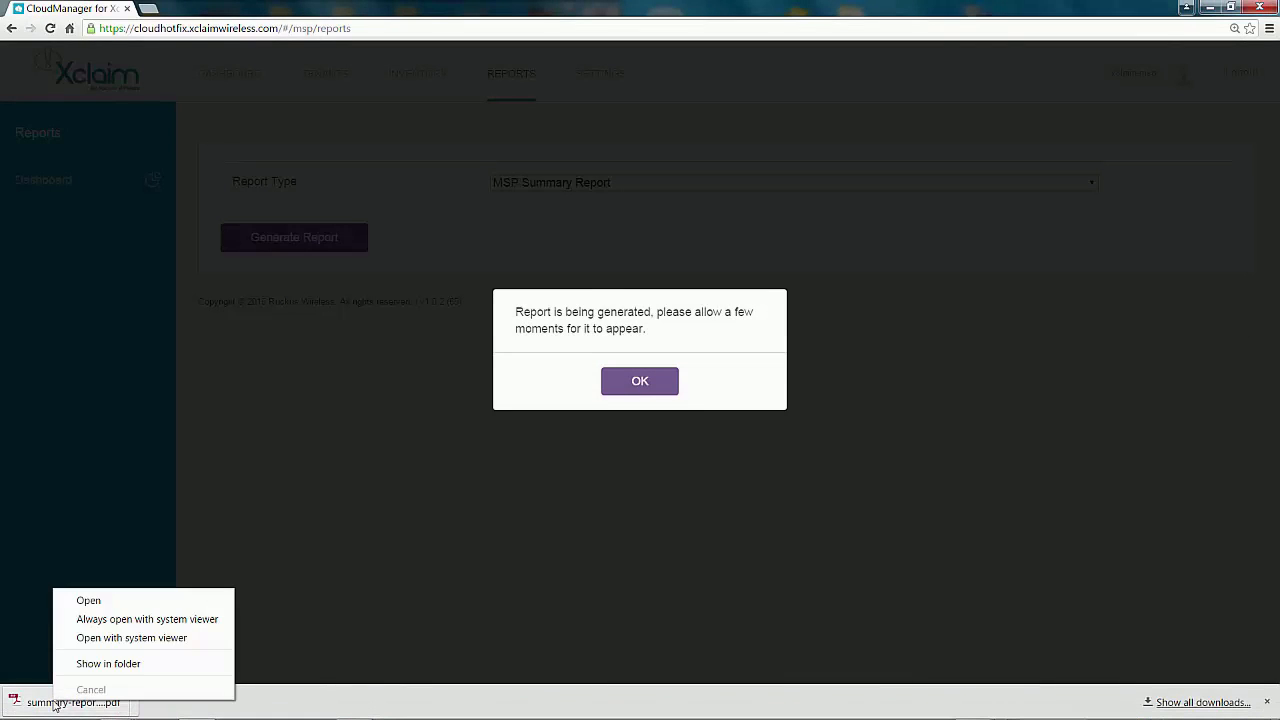
Step: Open summary-report (1), scroll through its three pages of AP and tenant statistics, then close it
{"action": "left_click", "coordinate": [86, 604]}
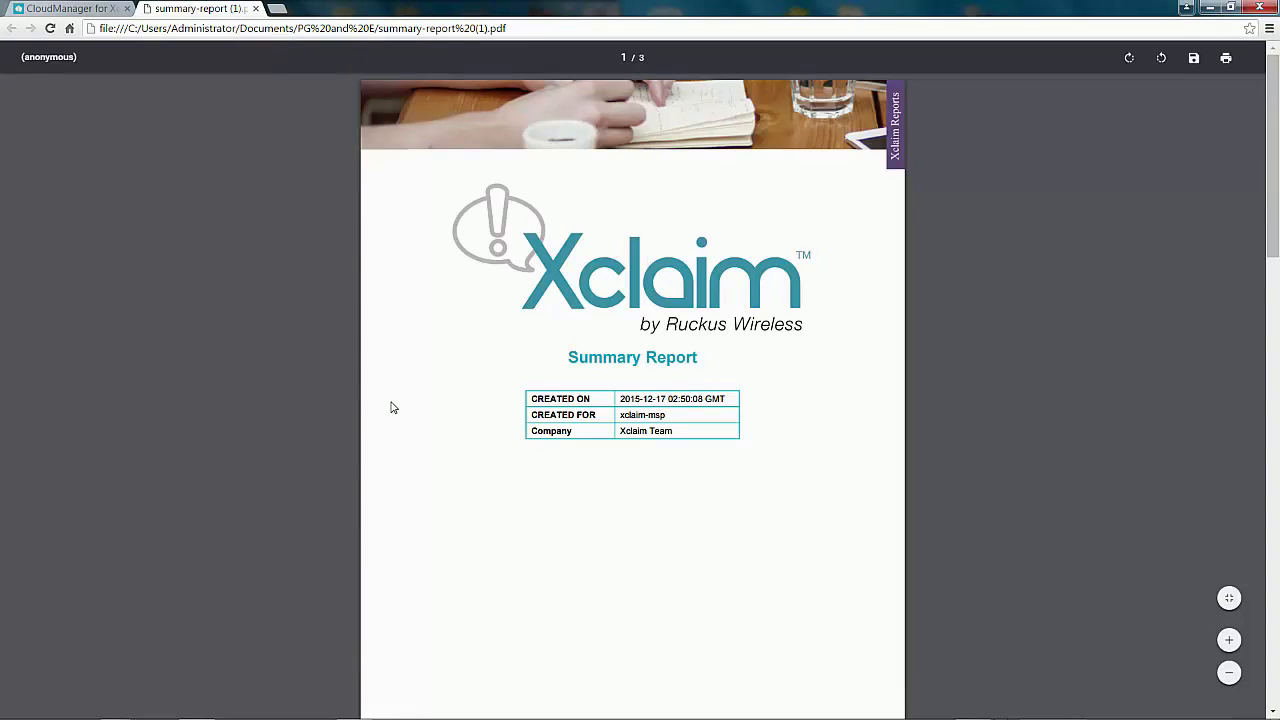
{"action": "scroll", "coordinate": [391, 407], "scroll_direction": "down", "scroll_amount": 1}
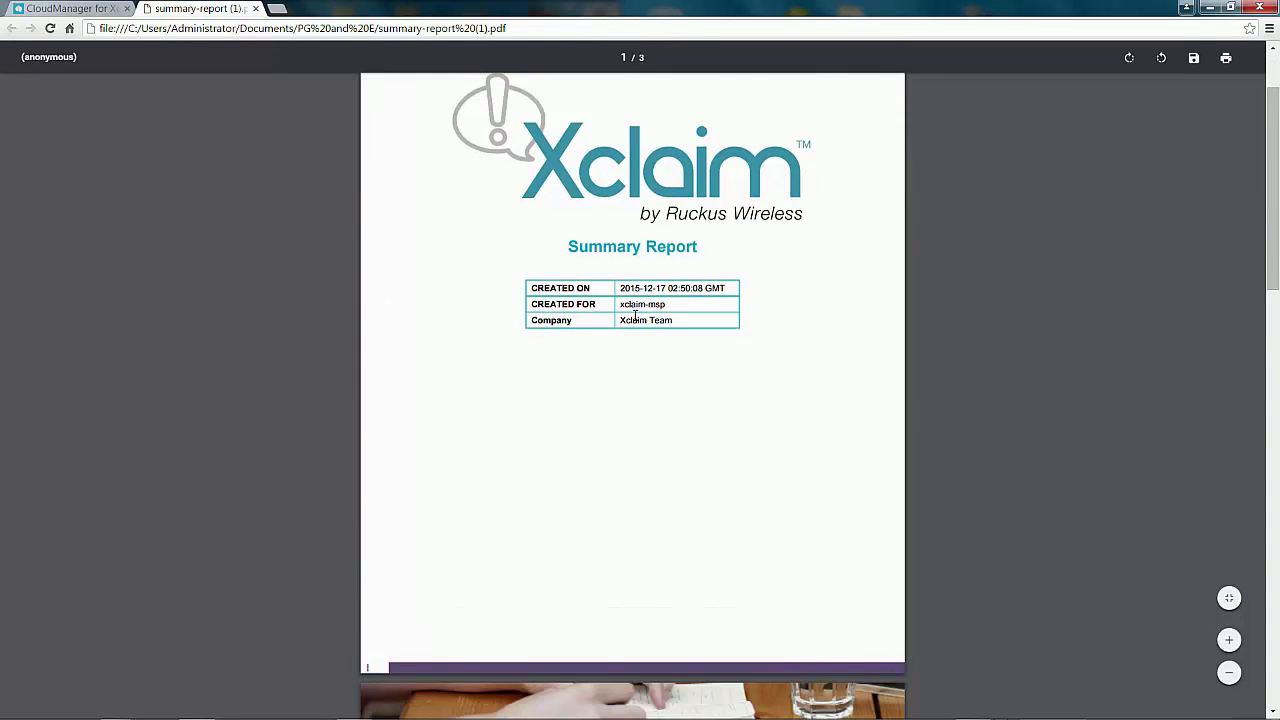
{"action": "scroll", "coordinate": [560, 429], "scroll_direction": "down", "scroll_amount": 6}
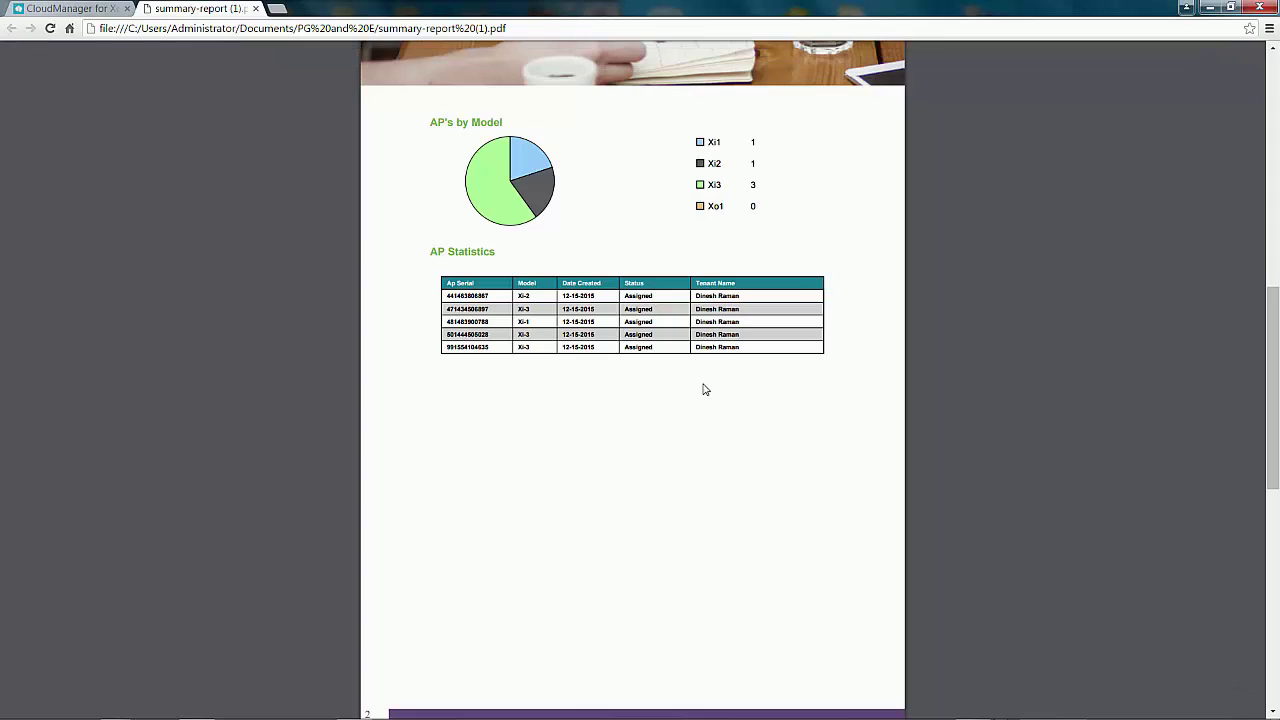
{"action": "scroll", "coordinate": [475, 385], "scroll_direction": "down", "scroll_amount": 7}
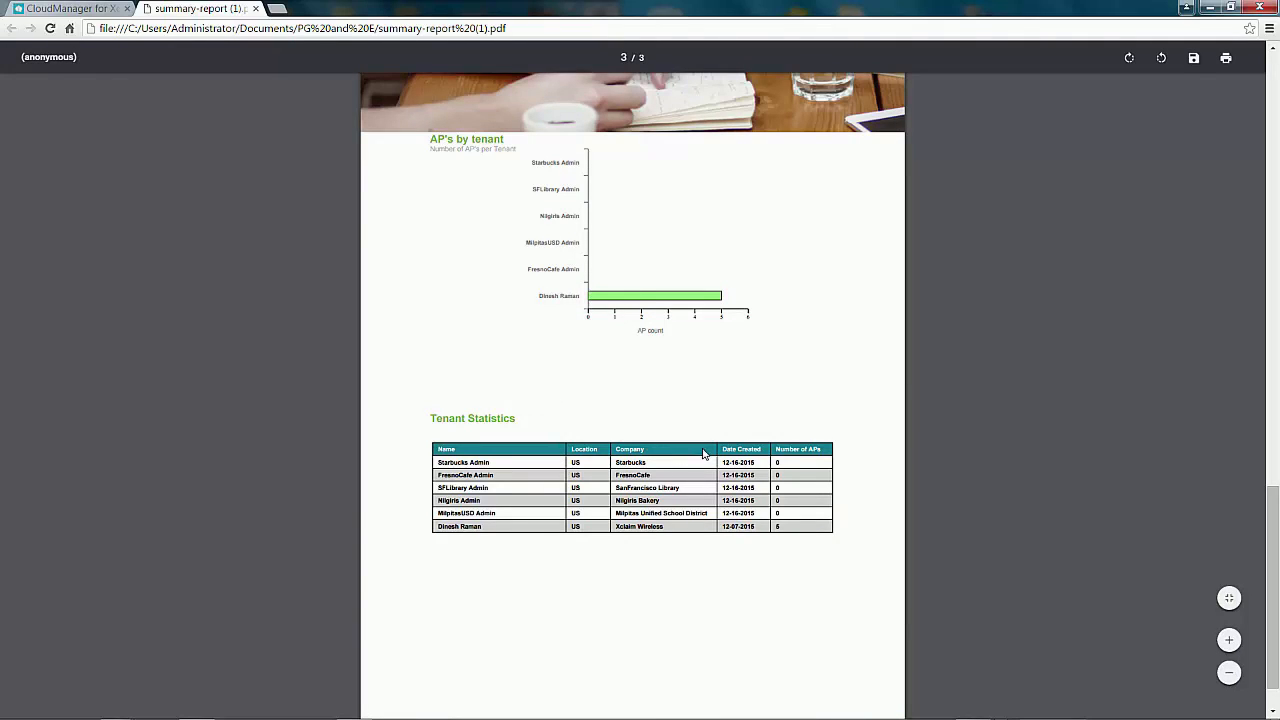
{"action": "scroll", "coordinate": [498, 424], "scroll_direction": "down", "scroll_amount": 1}
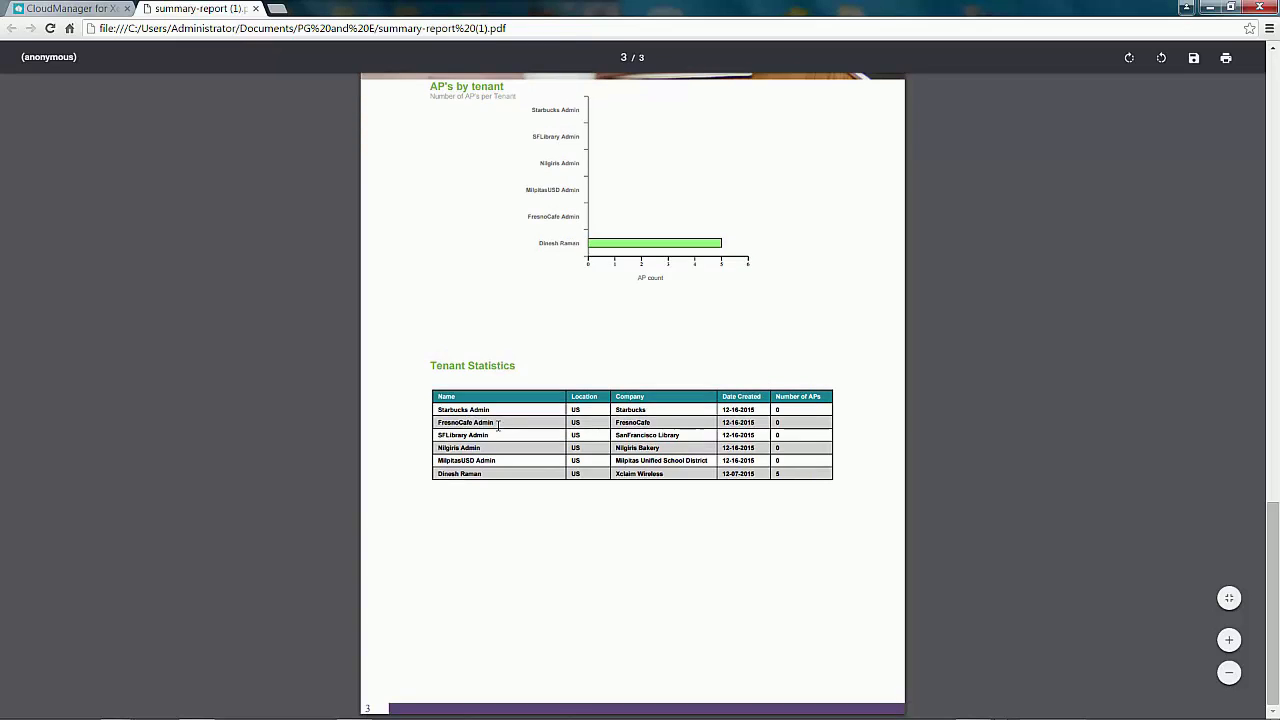
{"action": "left_click", "coordinate": [256, 9]}
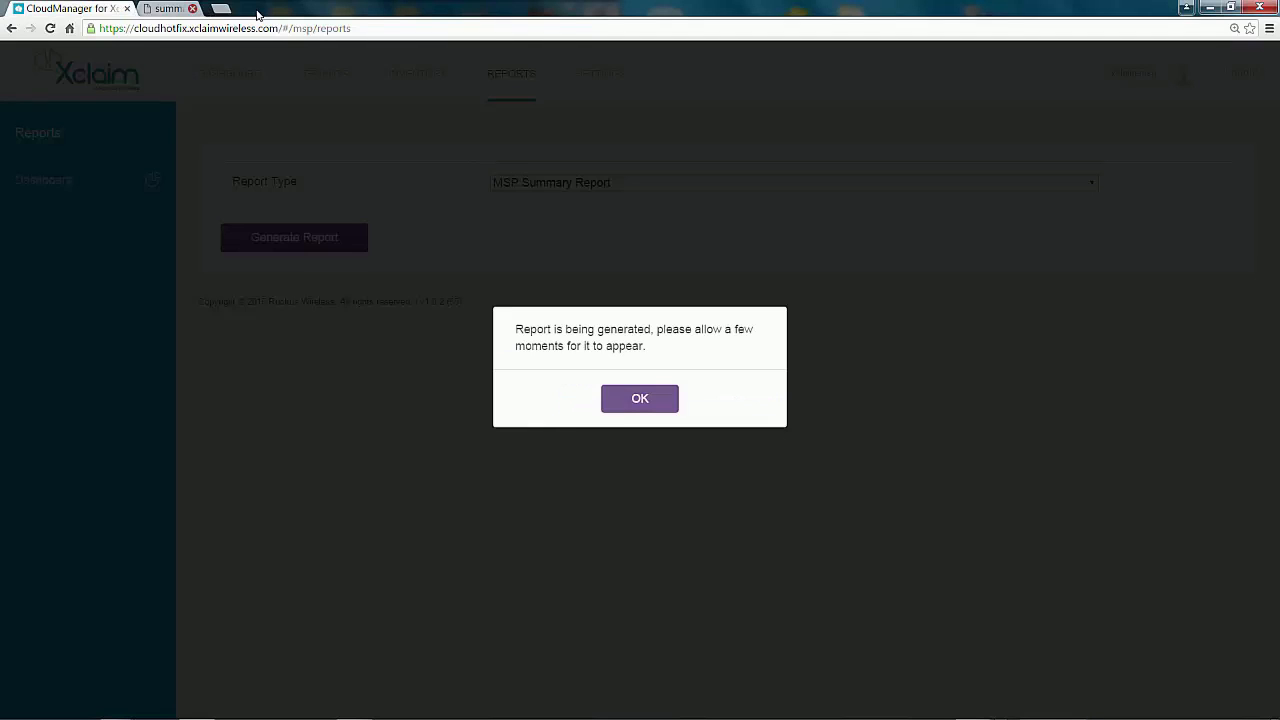
Step: Dismiss the report-generation notice and go to Settings, showing 0 additional administrators
{"action": "left_click", "coordinate": [640, 399]}
{"action": "left_click", "coordinate": [600, 77]}
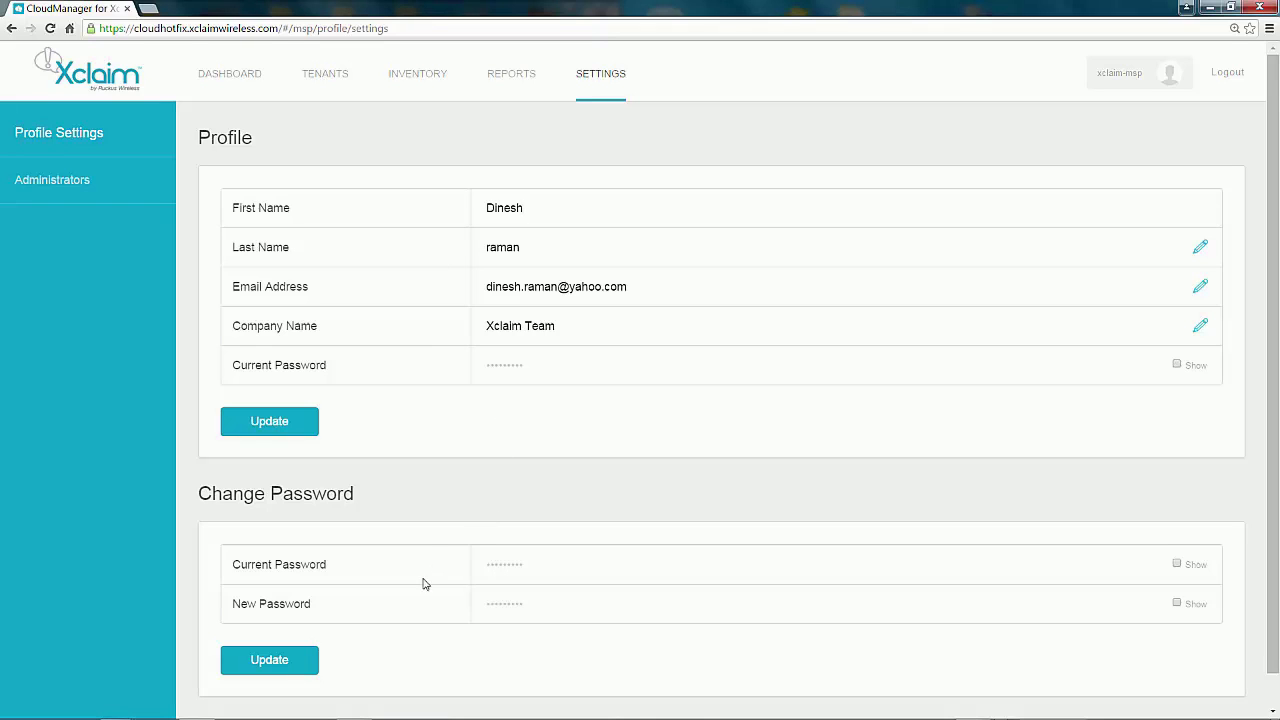
{"action": "mouse_move", "coordinate": [168, 688]}
Step: Check the empty Administrators list and Add Multiple Admins CSV upload, cancel it, and return to Dashboard
{"action": "left_click", "coordinate": [52, 182]}
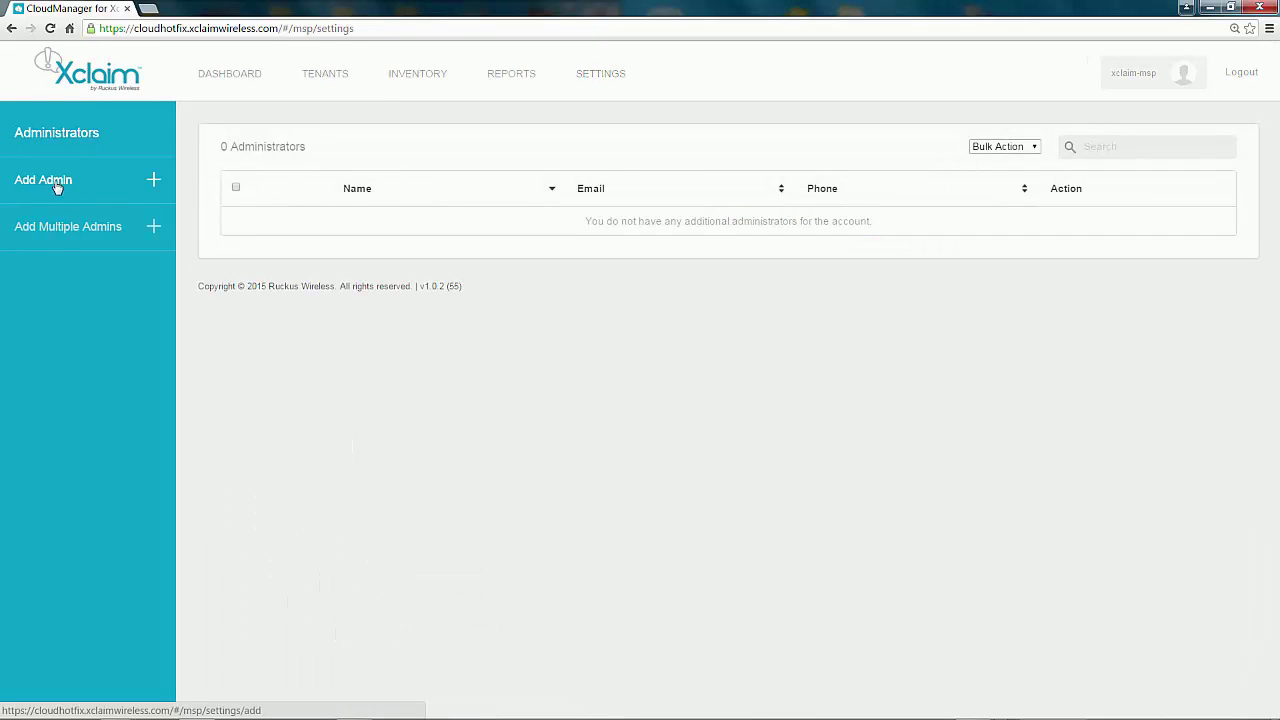
{"action": "left_click", "coordinate": [72, 186]}
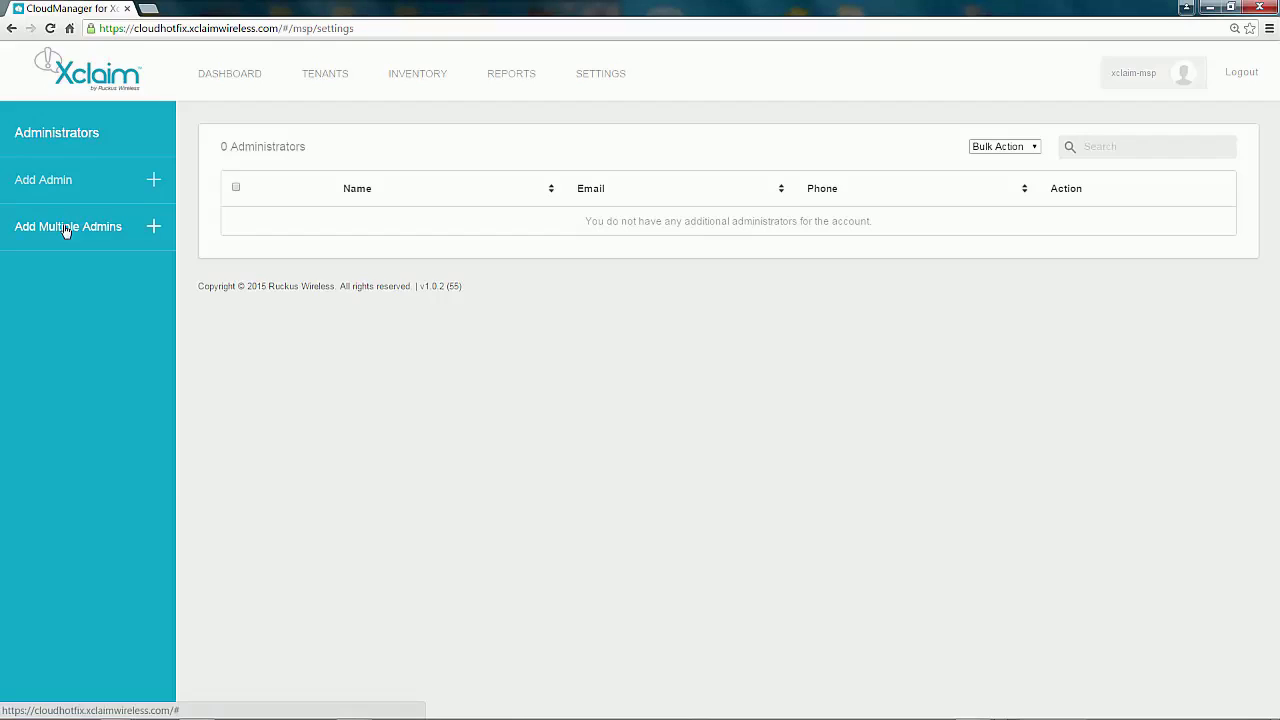
{"action": "left_click", "coordinate": [63, 229]}
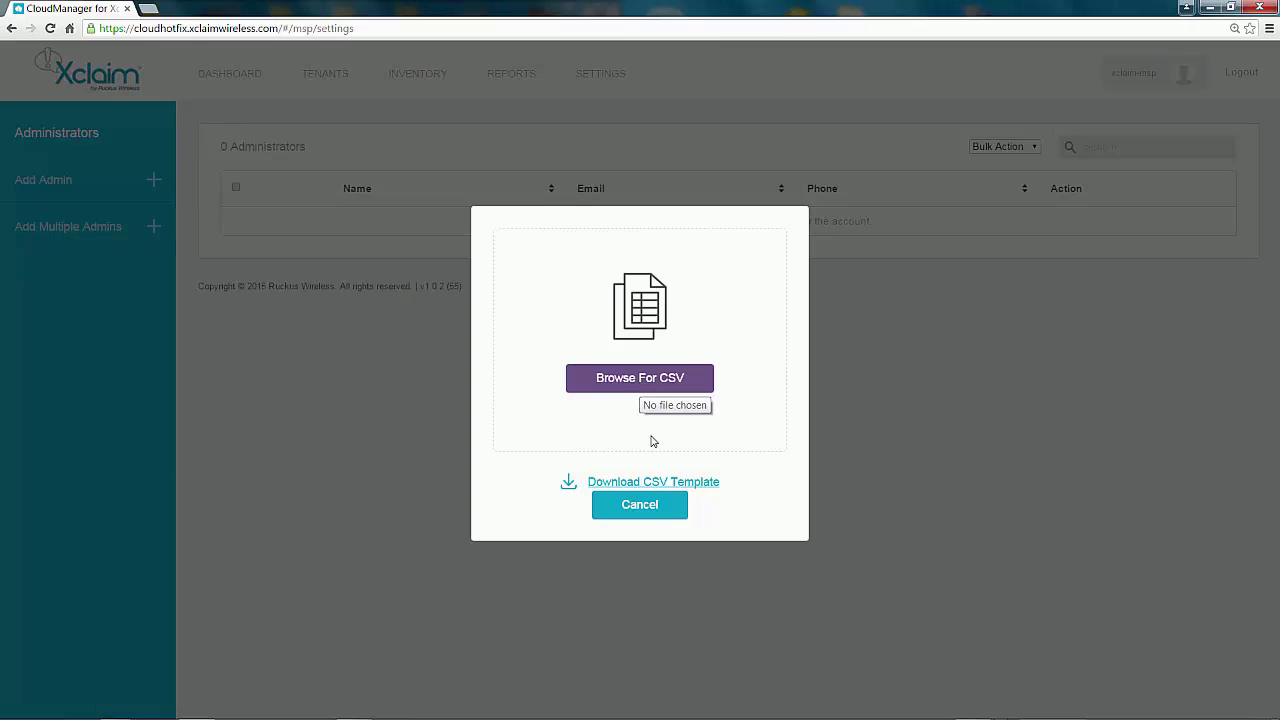
{"action": "left_click", "coordinate": [649, 510]}
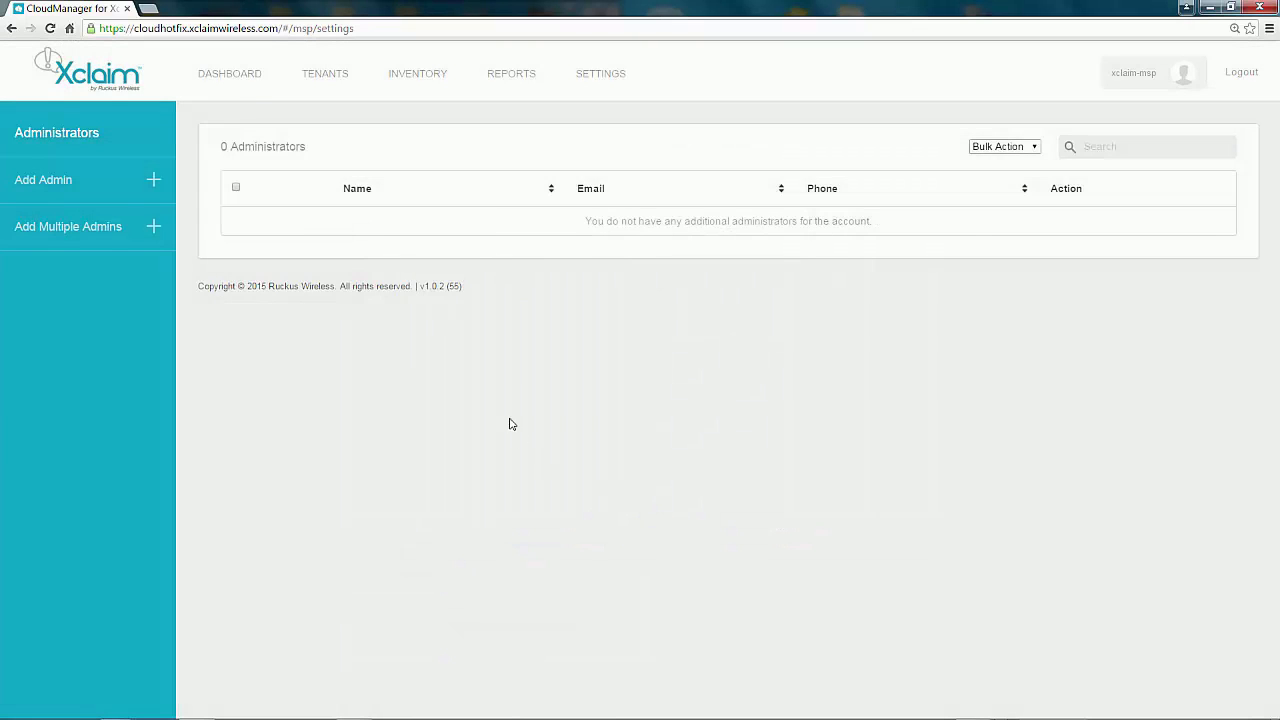
{"action": "left_click", "coordinate": [238, 78]}
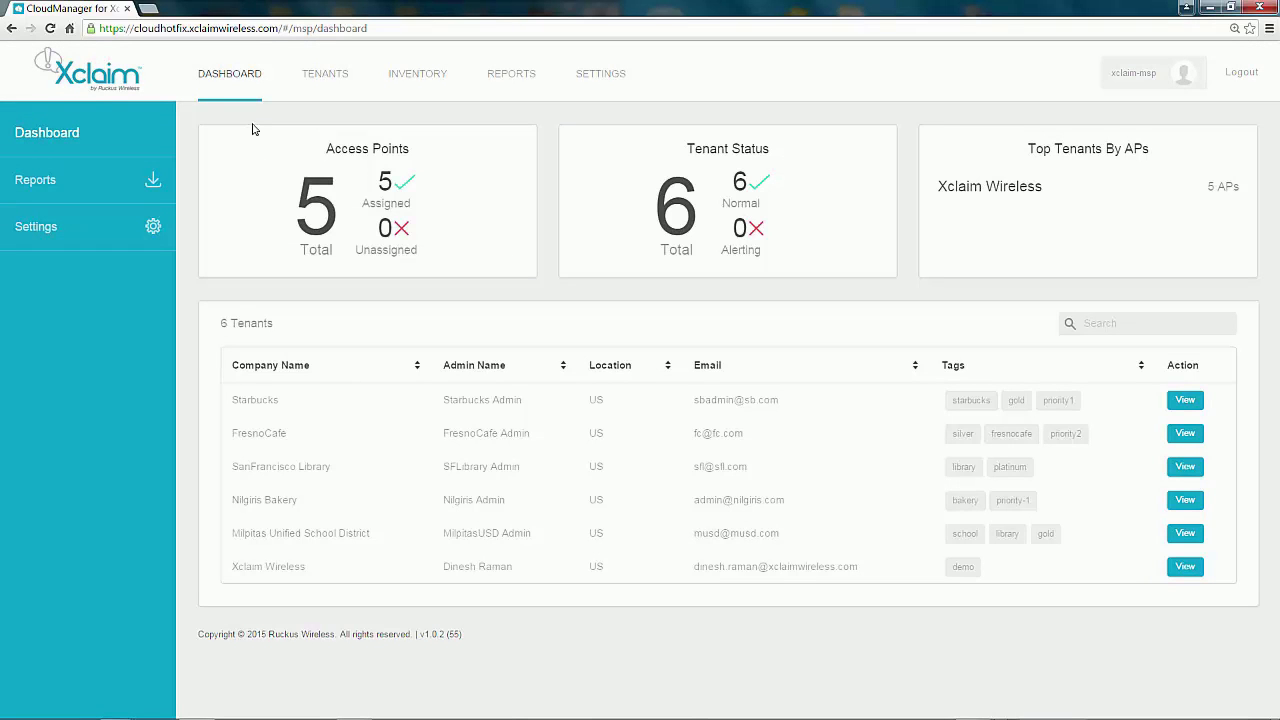